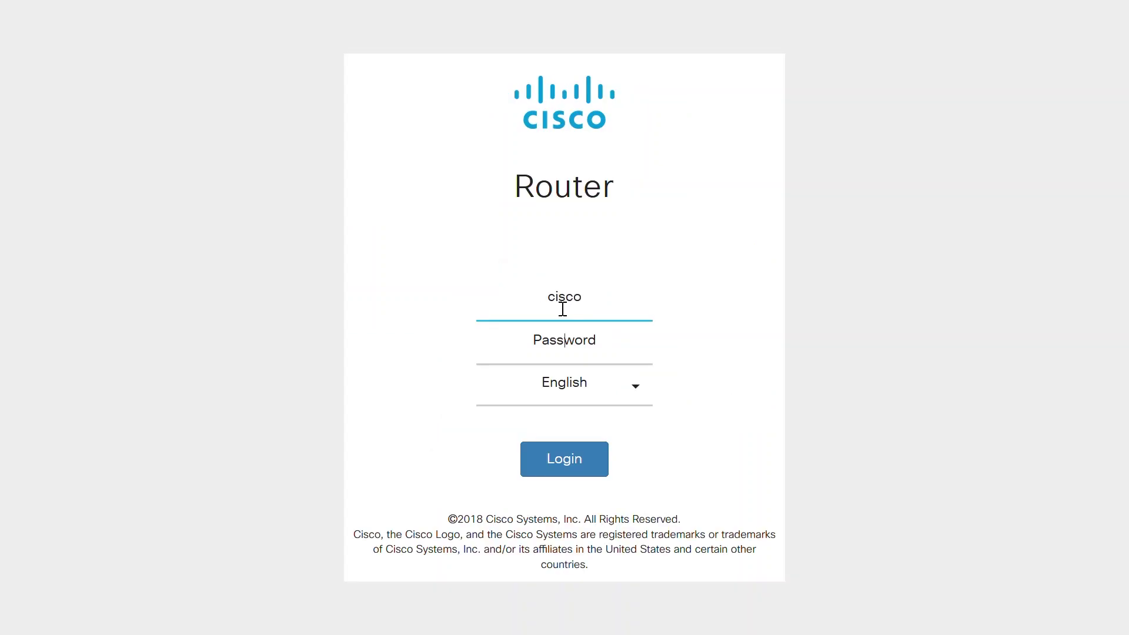
# Log in to the RV260W router with the admin password and go to LAN > VLAN Settings.
pyautogui.press('Tab')
pyautogui.write('cisco12345')
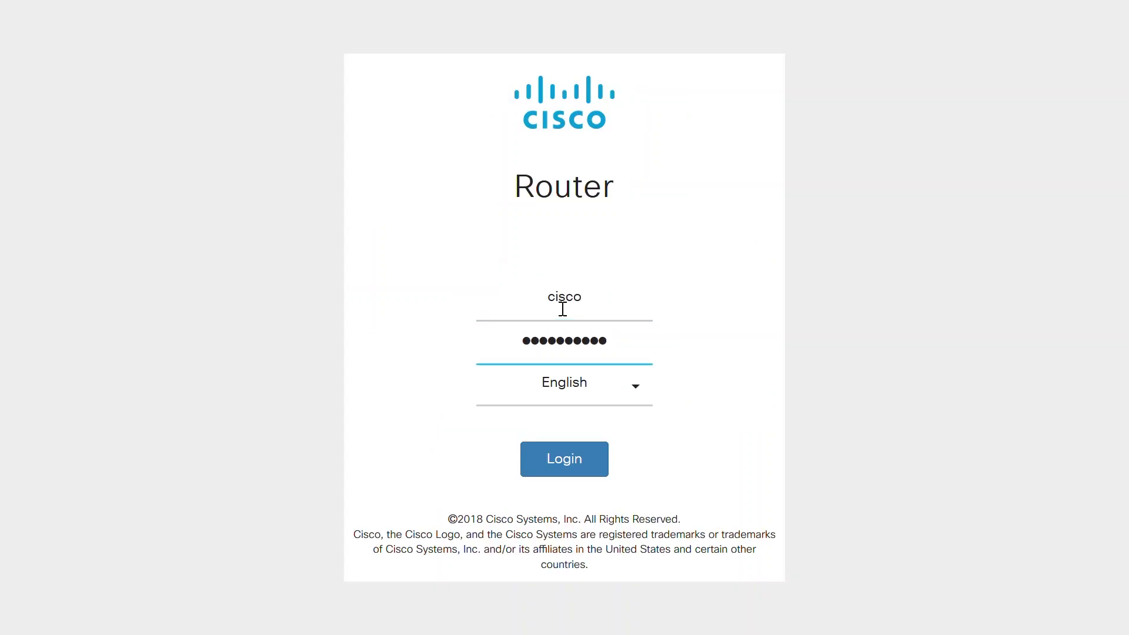
pyautogui.click(563, 464)
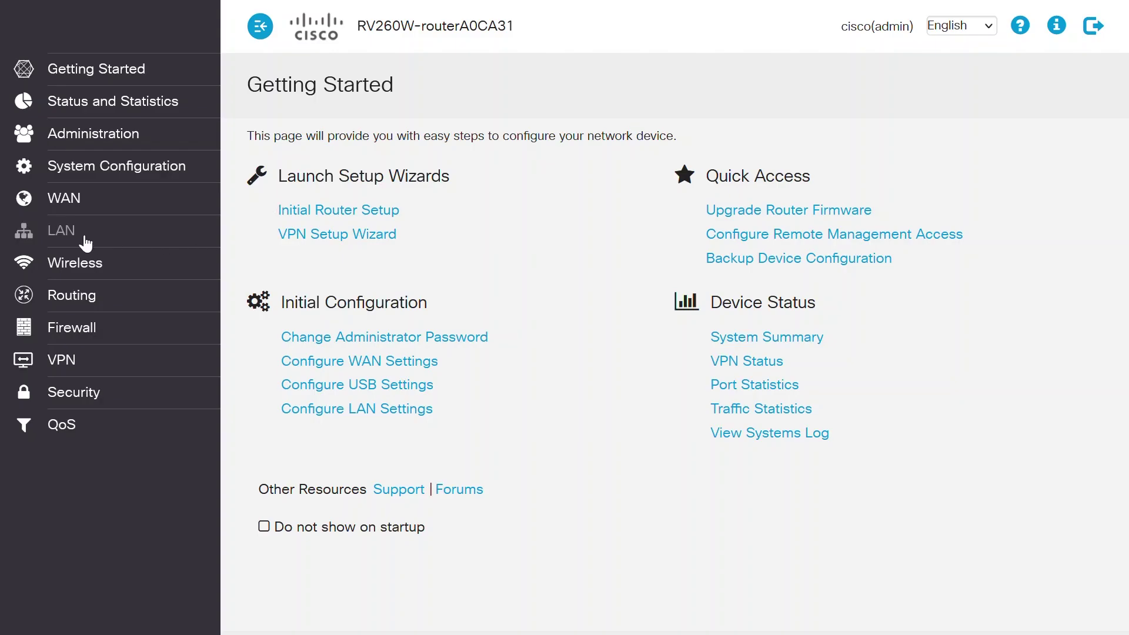
pyautogui.click(63, 234)
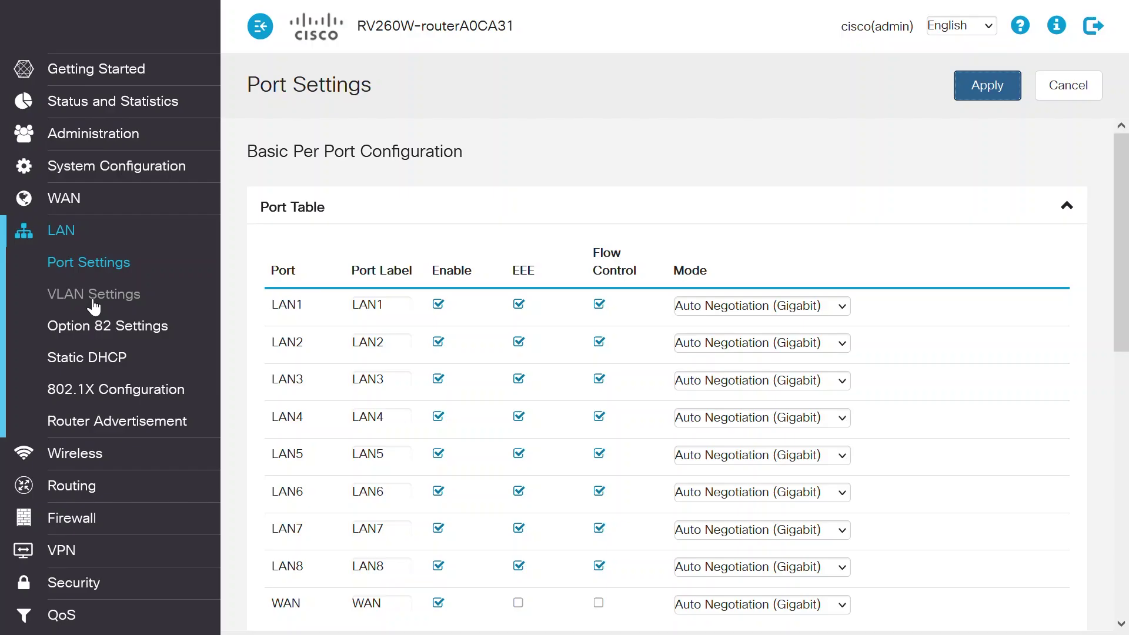
pyautogui.click(93, 297)
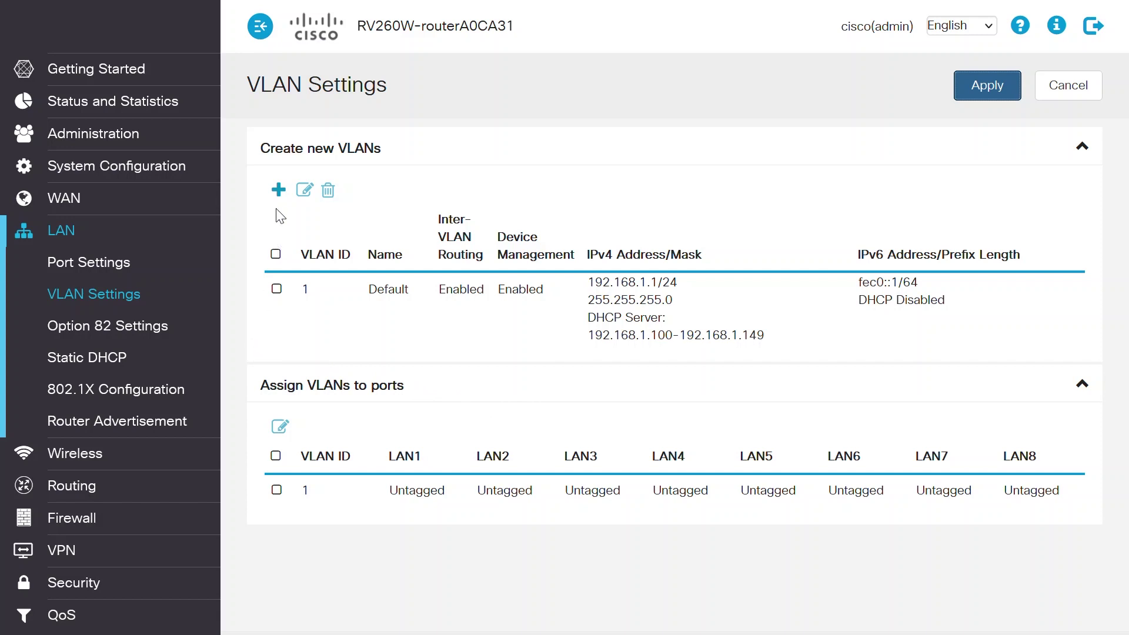
# Add a new router VLAN entry with ID 2 and name Guest.
pyautogui.click(279, 190)
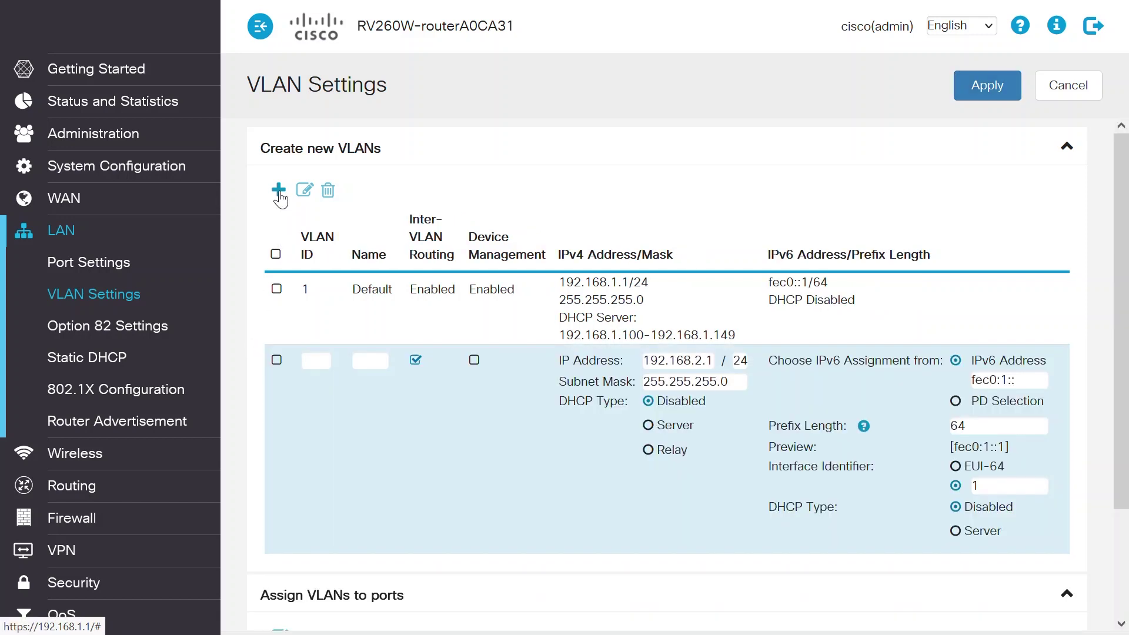
pyautogui.click(322, 365)
pyautogui.write('2')
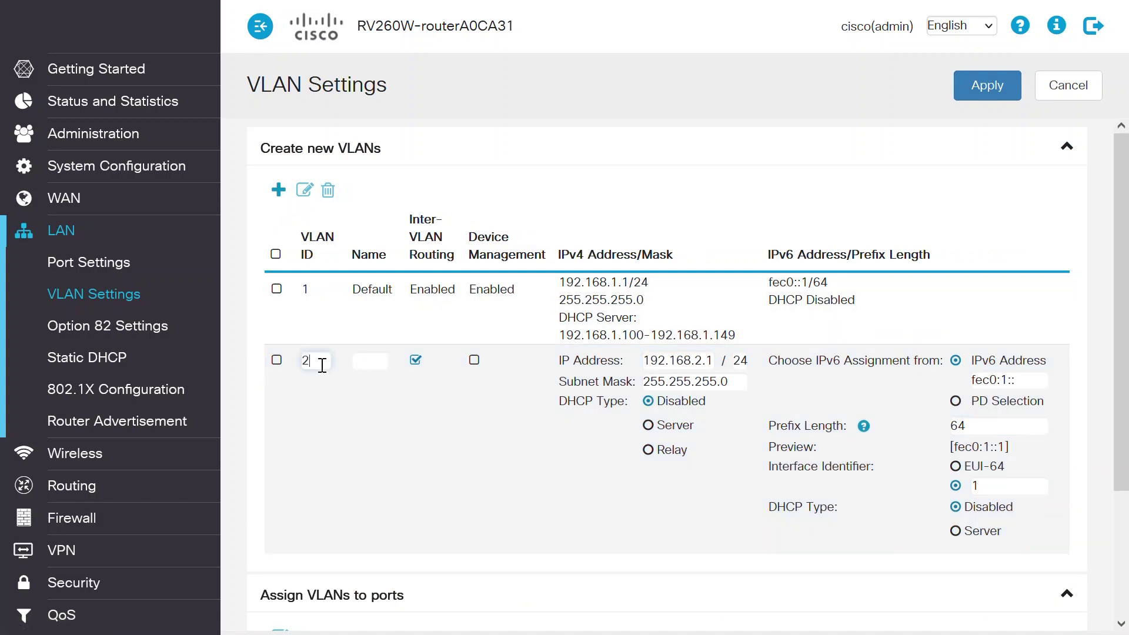
pyautogui.click(377, 369)
pyautogui.write('Guest')
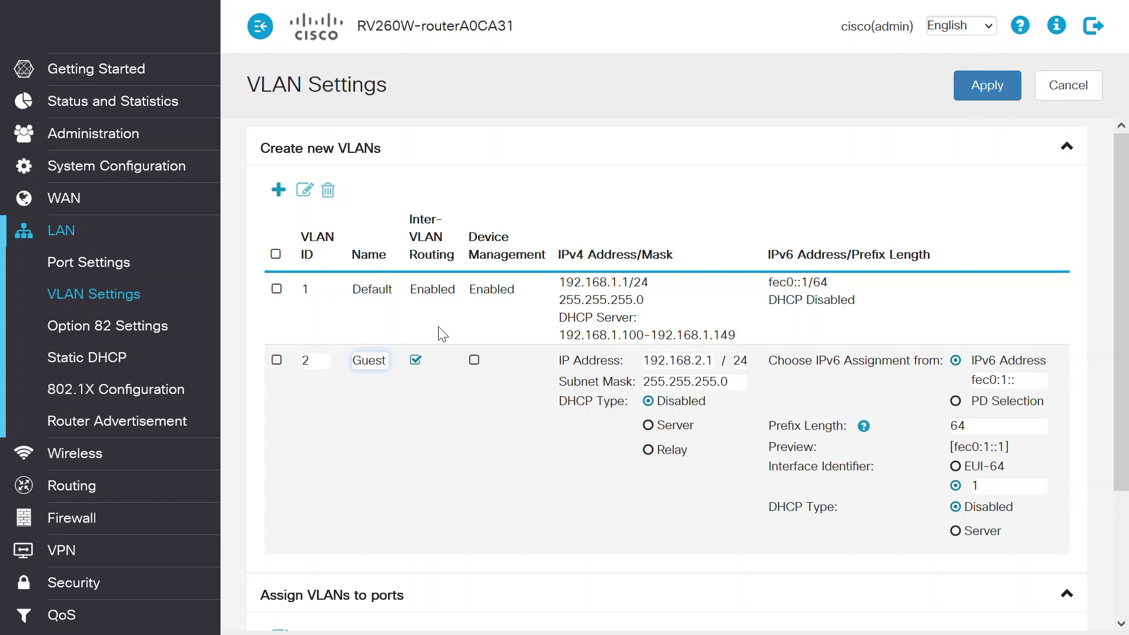
pyautogui.click(455, 318)
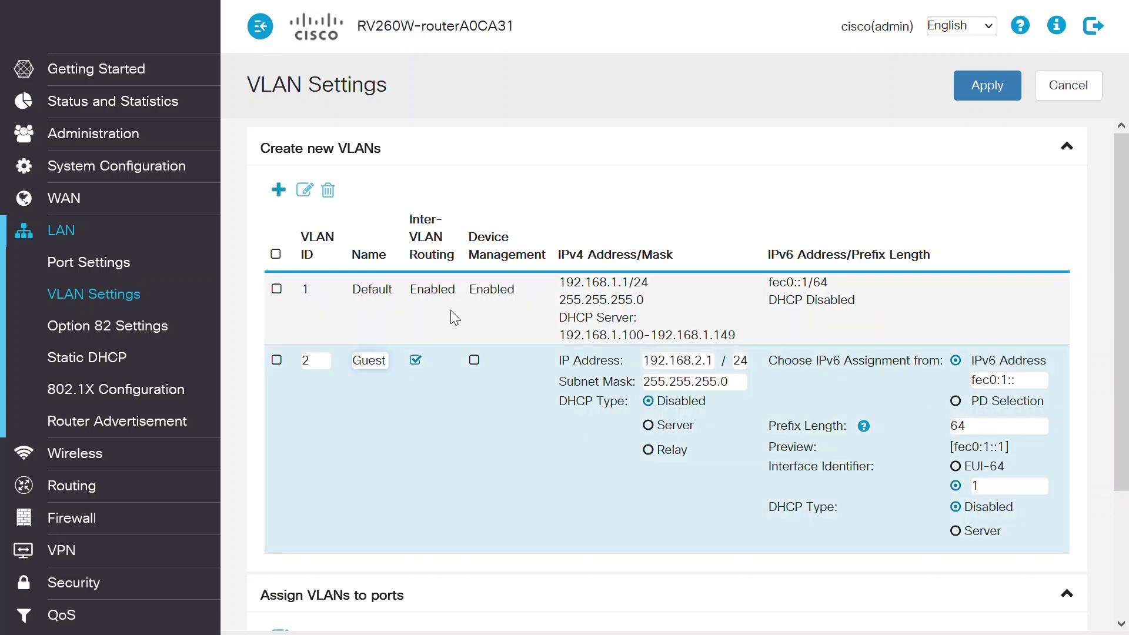
# Disable inter-VLAN routing, set DHCP type to Server, and apply VLAN 2.
pyautogui.click(416, 360)
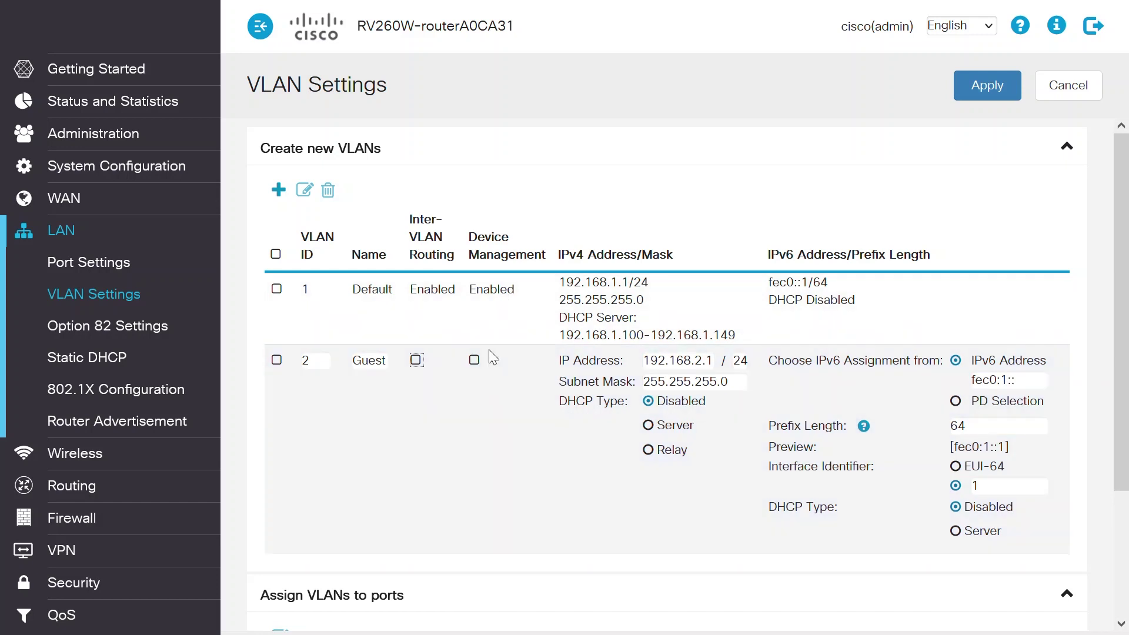
pyautogui.click(648, 425)
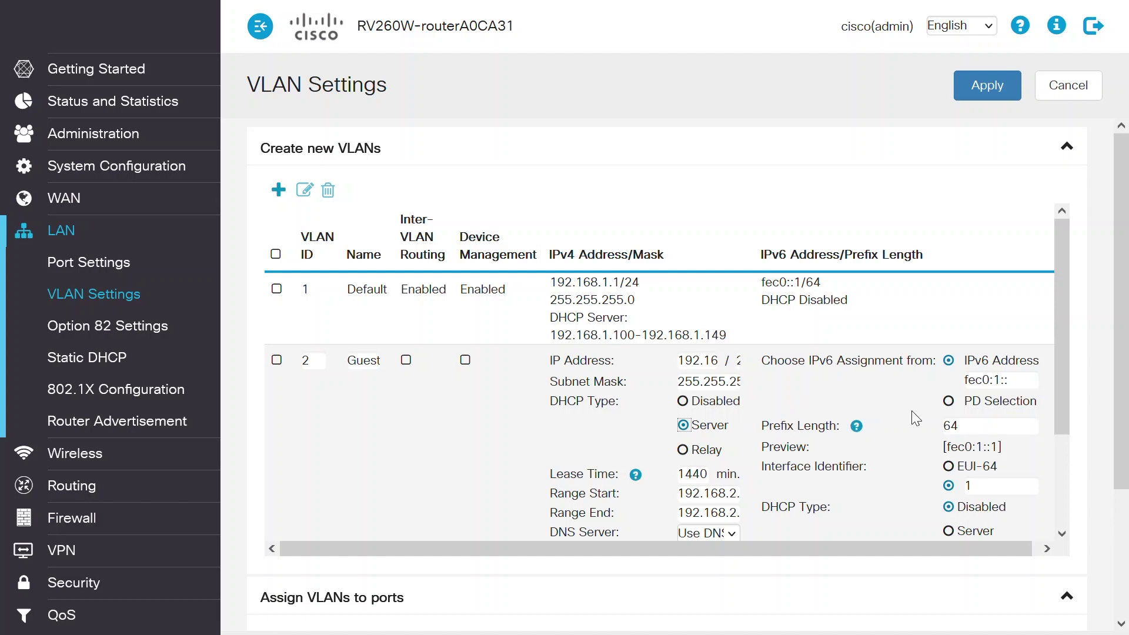
pyautogui.click(994, 91)
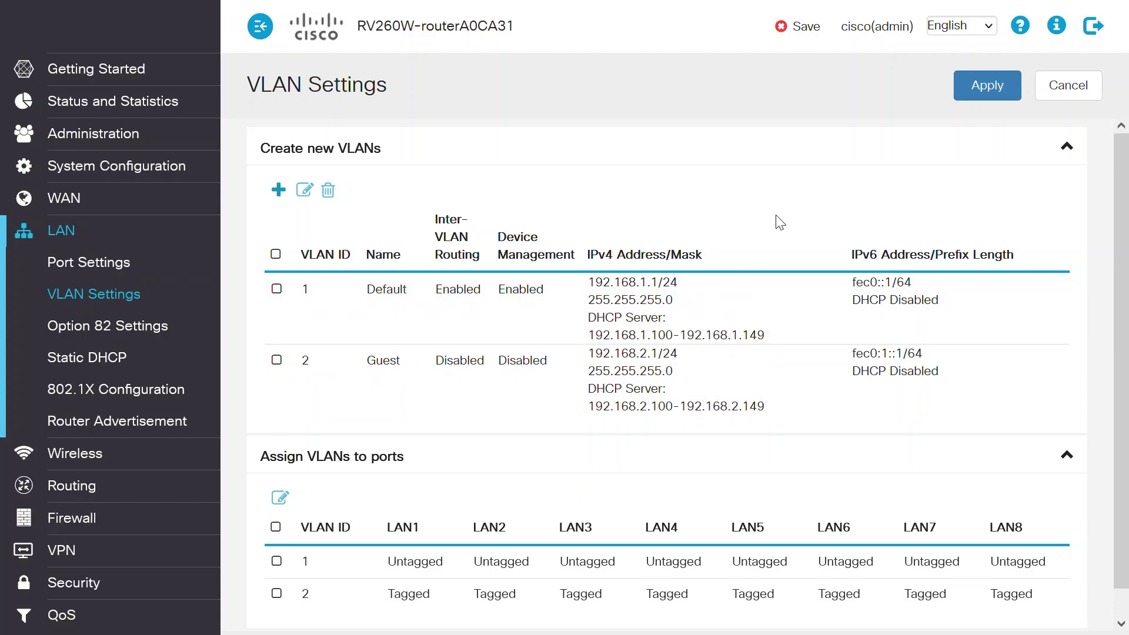
# Copy the router's running configuration to startup and acknowledge the saved message.
pyautogui.click(790, 32)
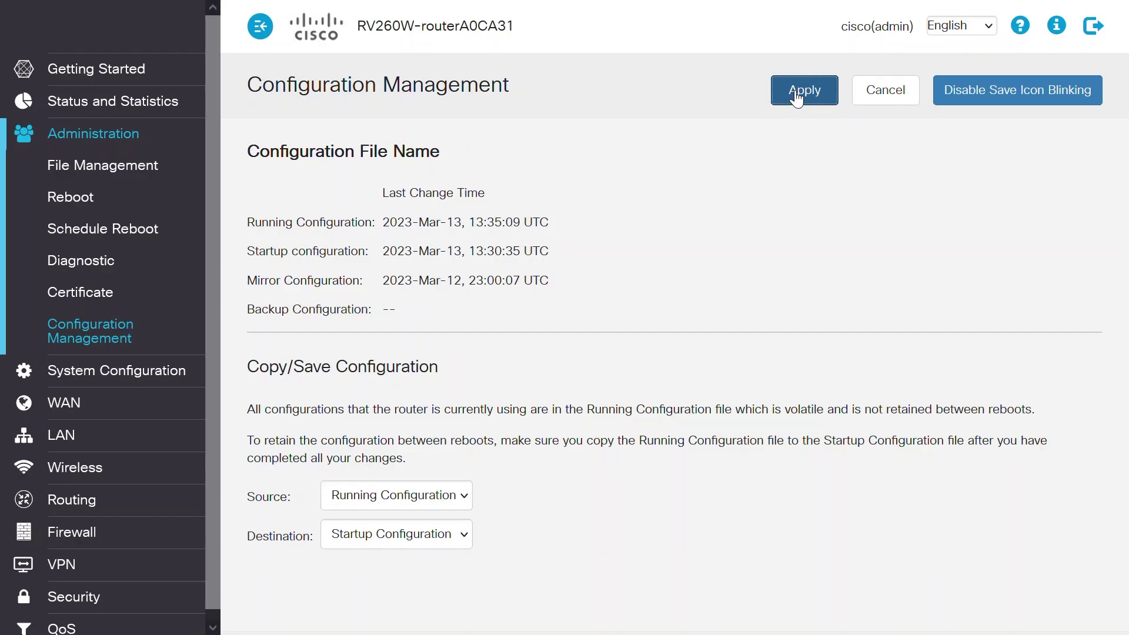
pyautogui.click(796, 92)
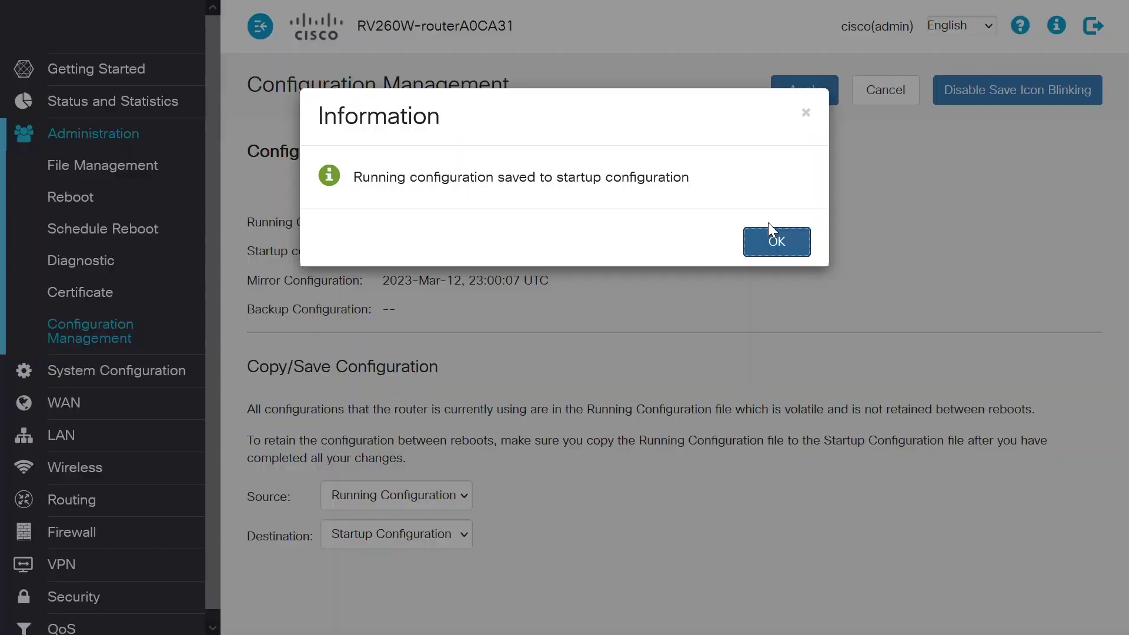
pyautogui.click(778, 248)
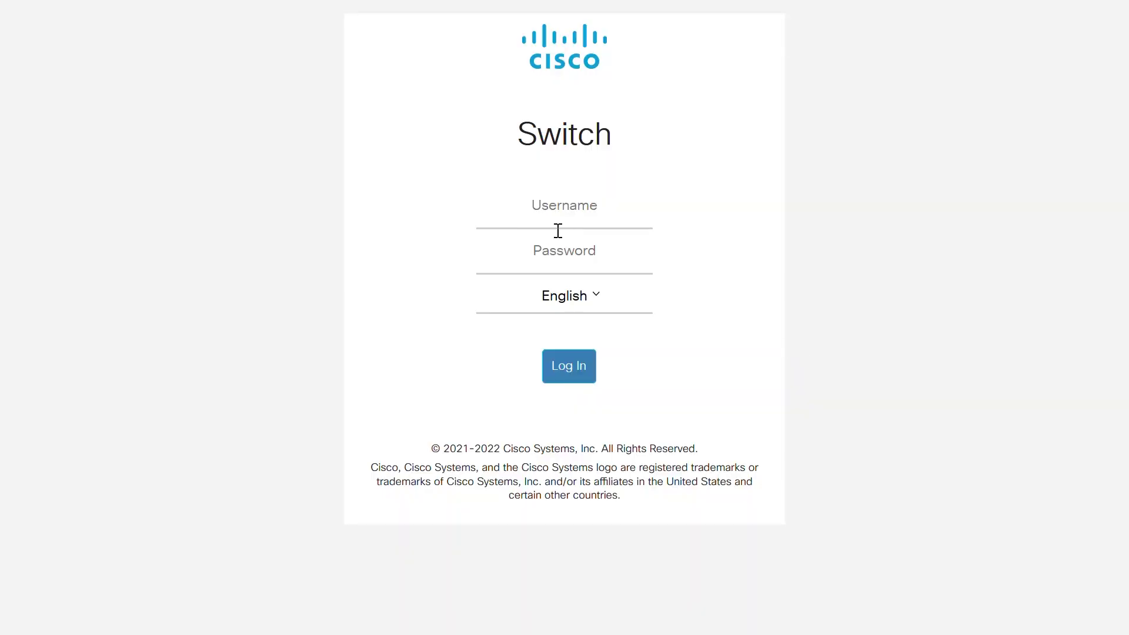
# Sign in to the CBS350 switch with its username and password.
pyautogui.click(557, 220)
pyautogui.write('ciscolab')
pyautogui.press('Tab')
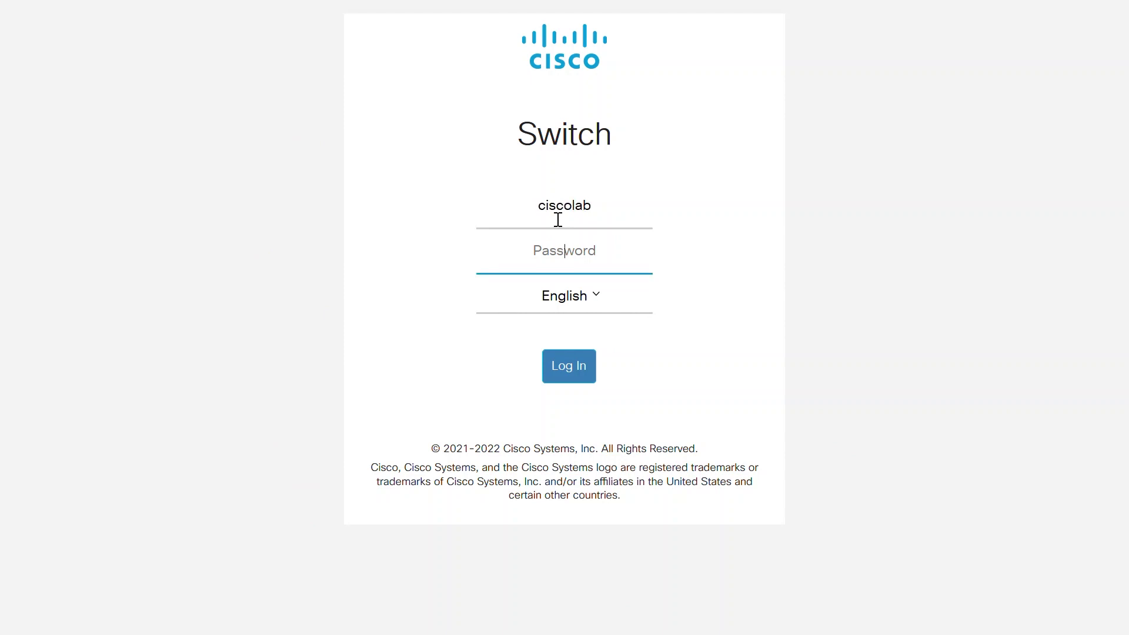
pyautogui.write('cisco123')
pyautogui.click(569, 371)
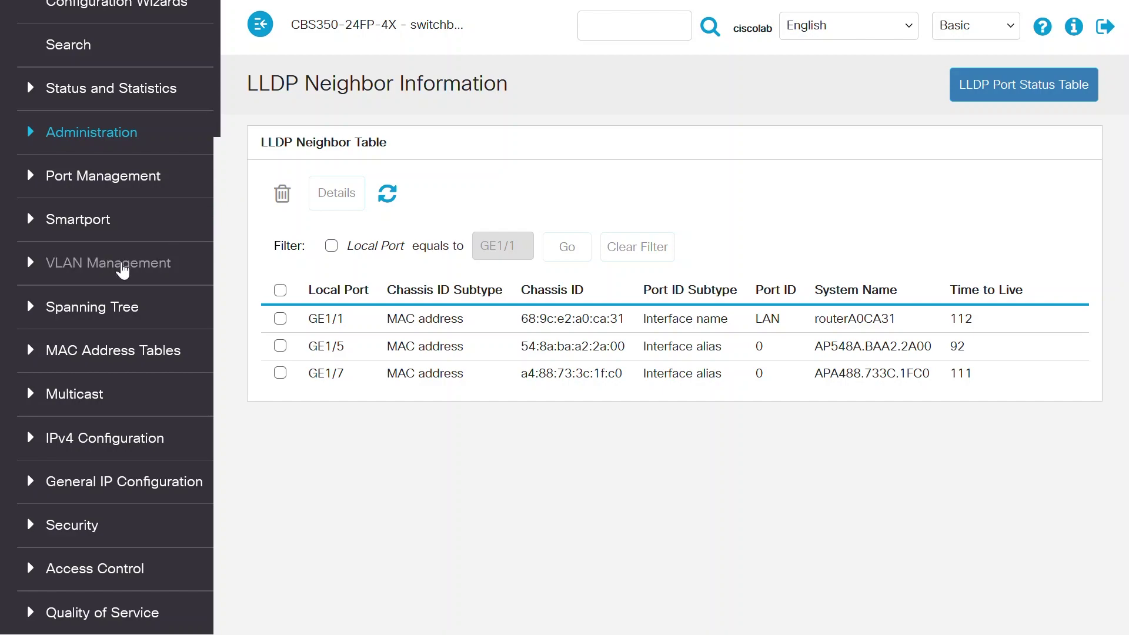
# Create switch VLAN 2 named Guest, then go to Interface Settings.
pyautogui.click(122, 267)
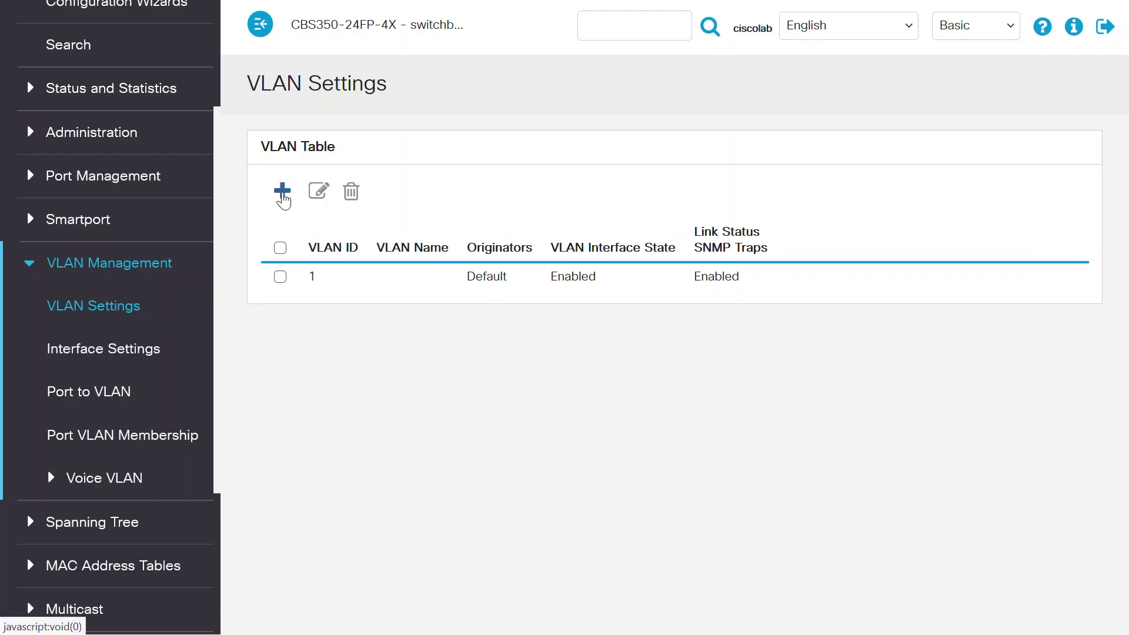
pyautogui.click(282, 194)
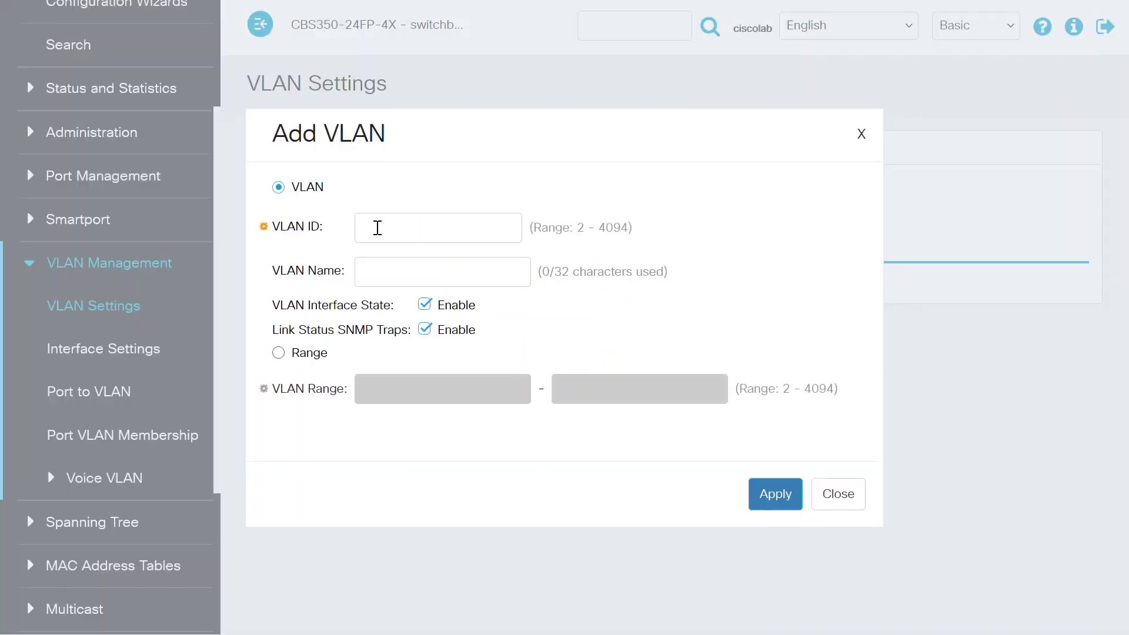
pyautogui.click(377, 228)
pyautogui.write('2')
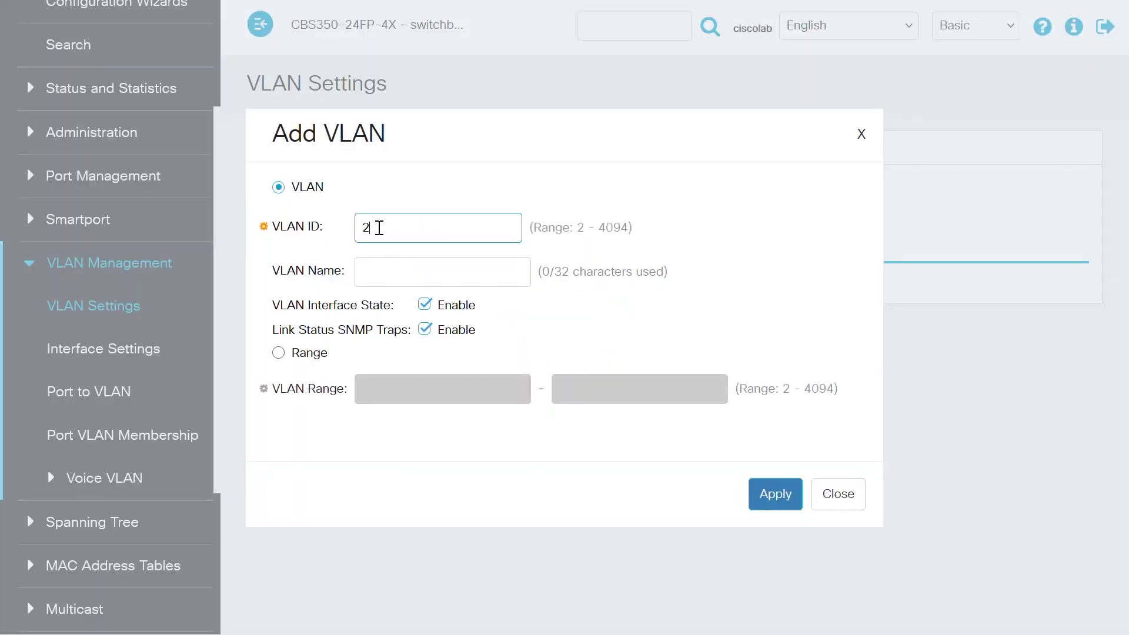
pyautogui.click(383, 270)
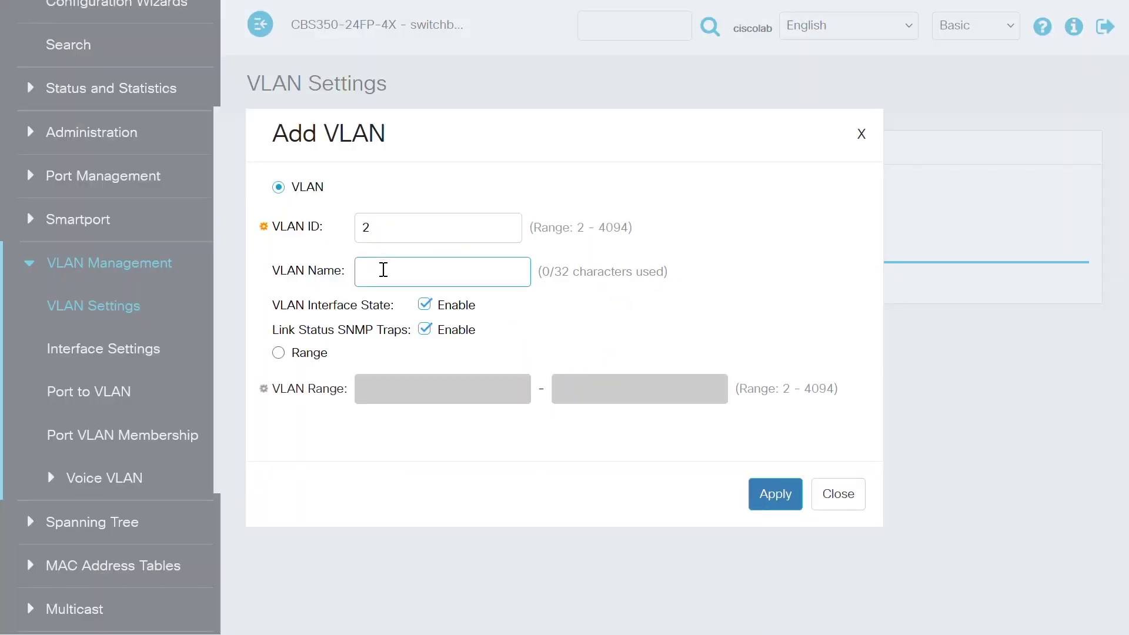
pyautogui.write('Guest')
pyautogui.click(781, 497)
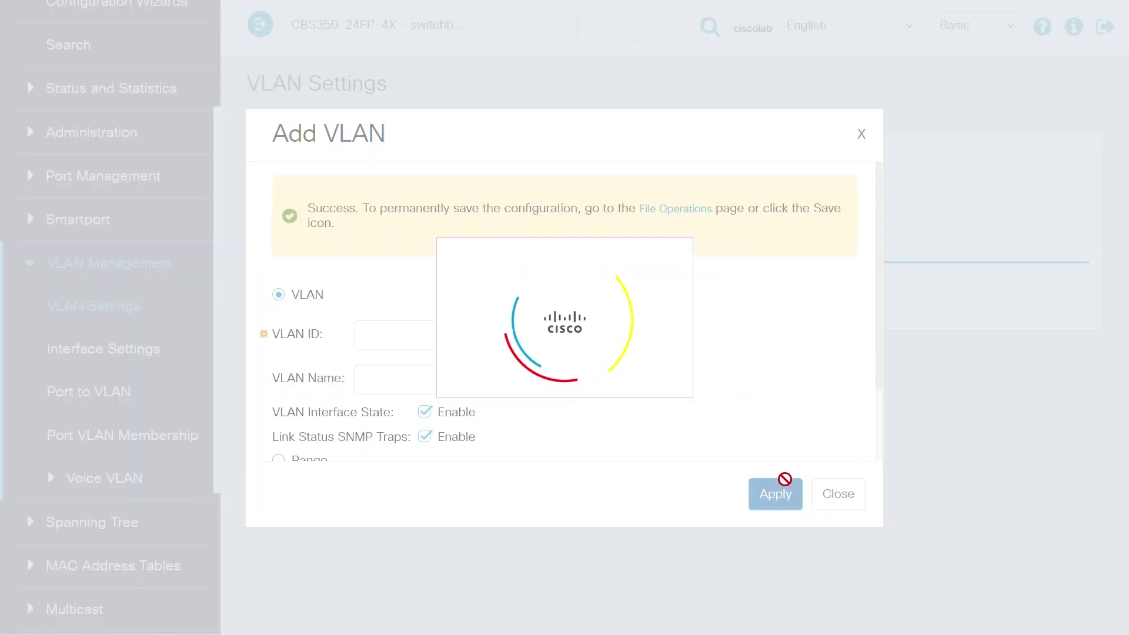
pyautogui.click(840, 502)
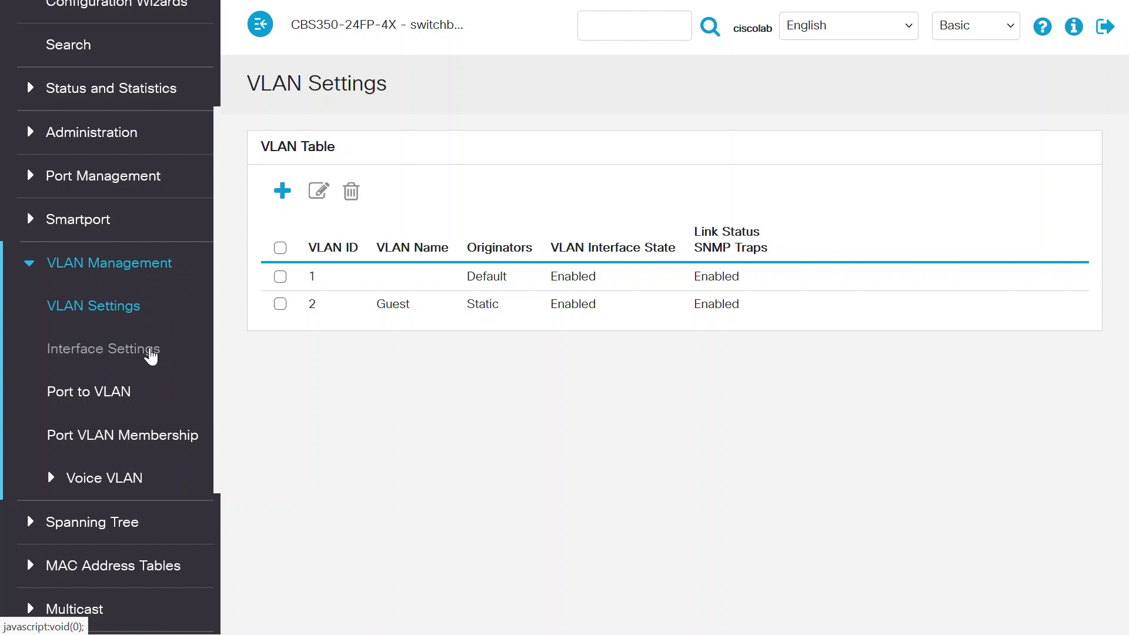
pyautogui.click(151, 354)
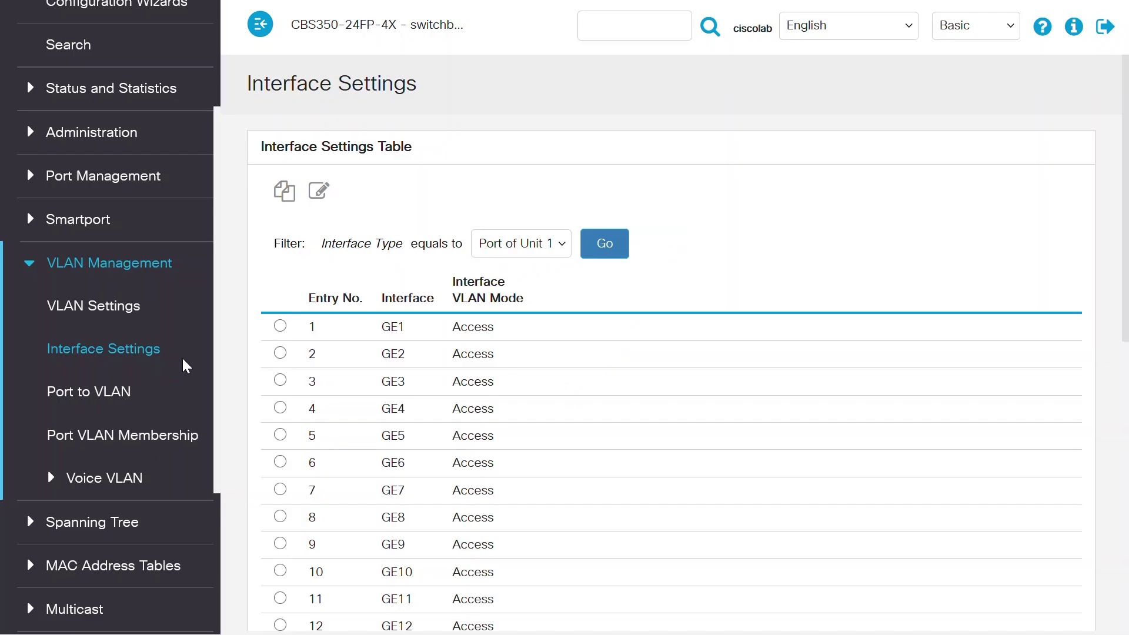
# Change ports GE1, GE5 and GE7 from Access to Trunk VLAN mode.
pyautogui.click(280, 327)
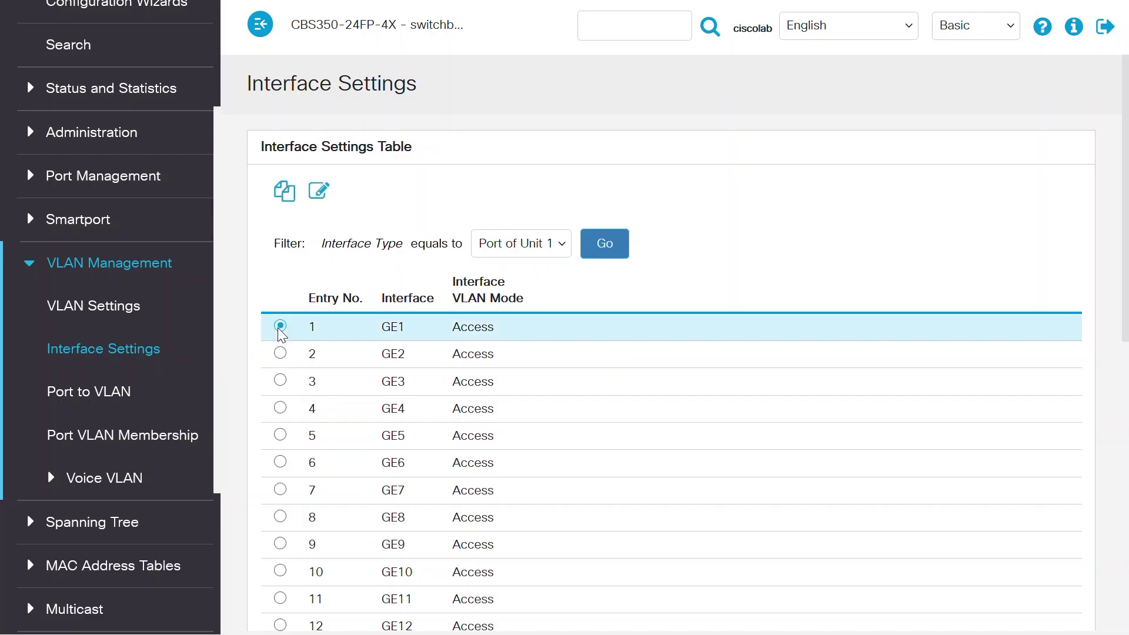
pyautogui.click(319, 193)
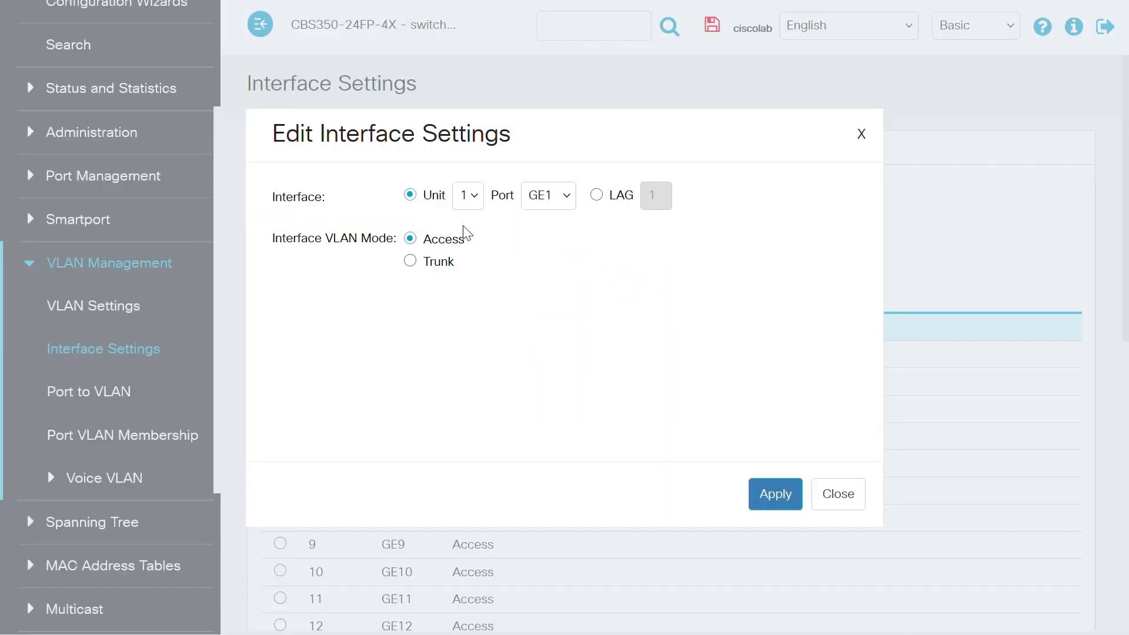
pyautogui.click(410, 261)
pyautogui.click(764, 494)
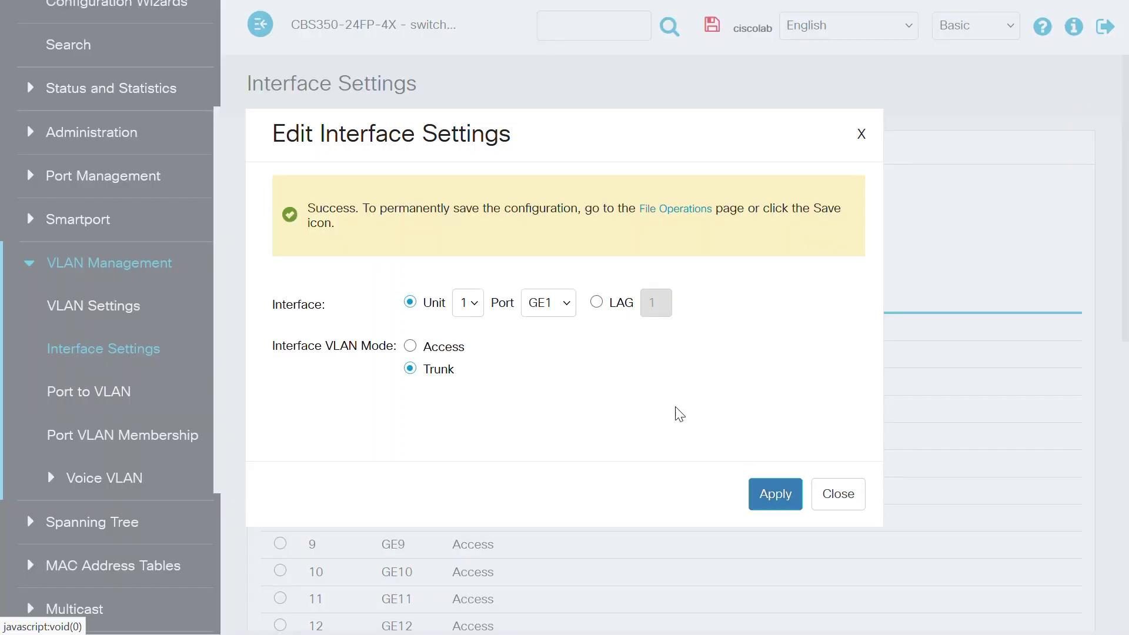
pyautogui.click(566, 307)
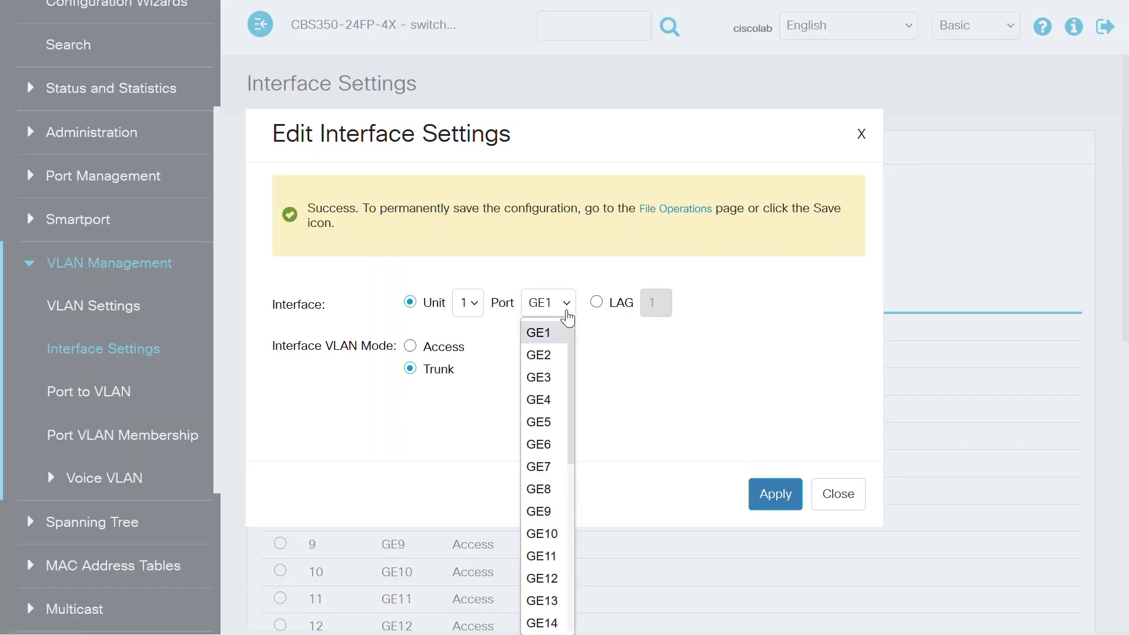
pyautogui.click(548, 422)
pyautogui.click(410, 369)
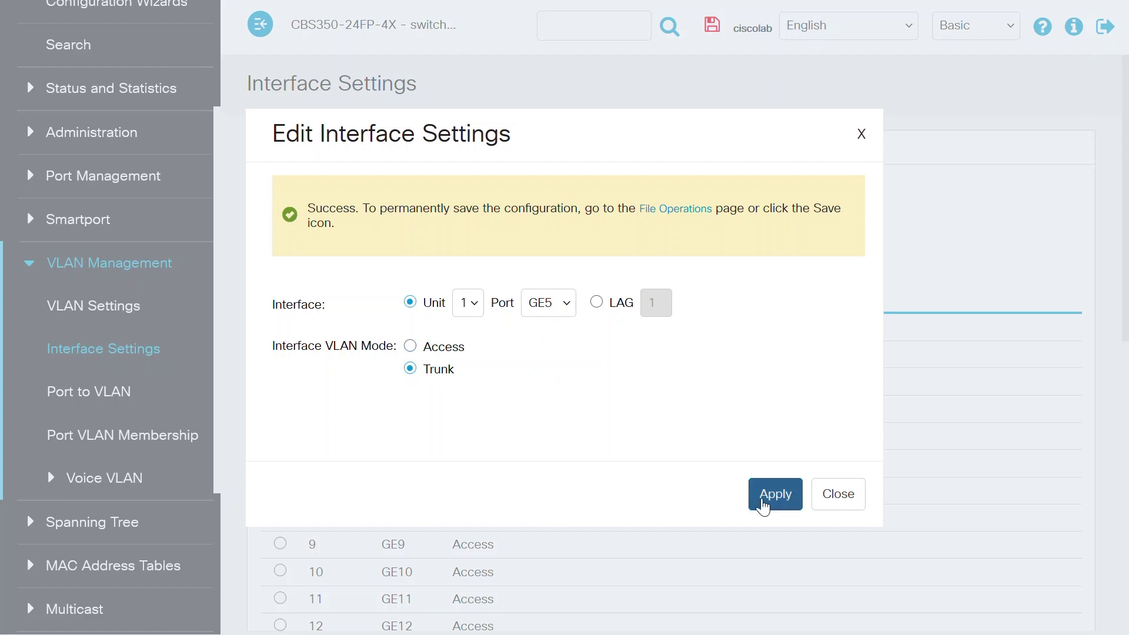
pyautogui.click(775, 495)
pyautogui.click(558, 307)
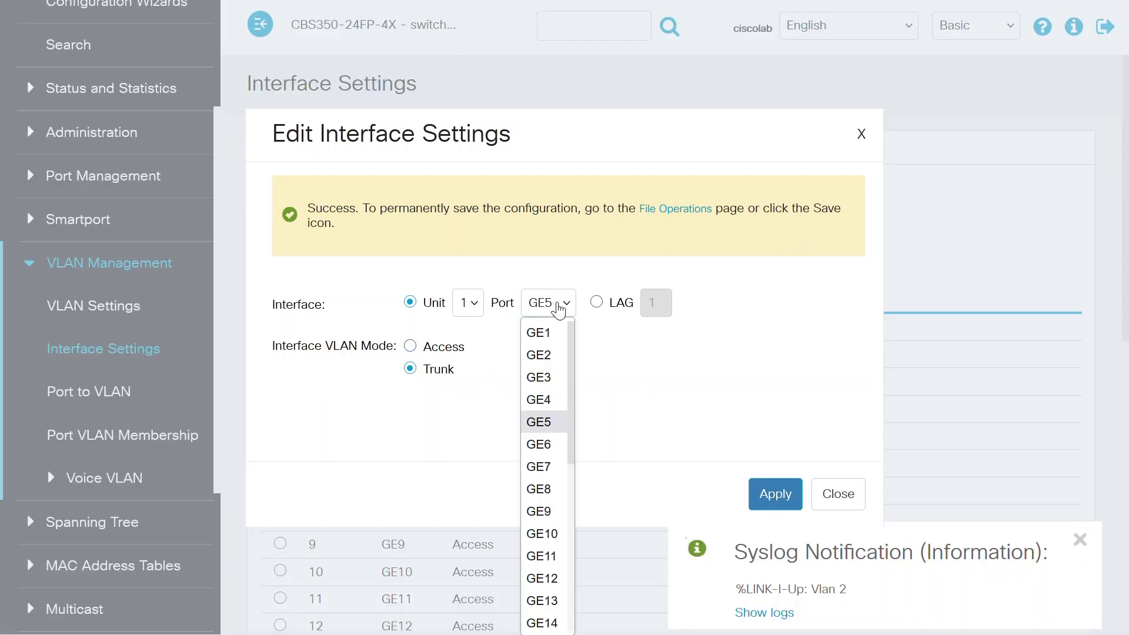
pyautogui.click(548, 466)
pyautogui.click(431, 369)
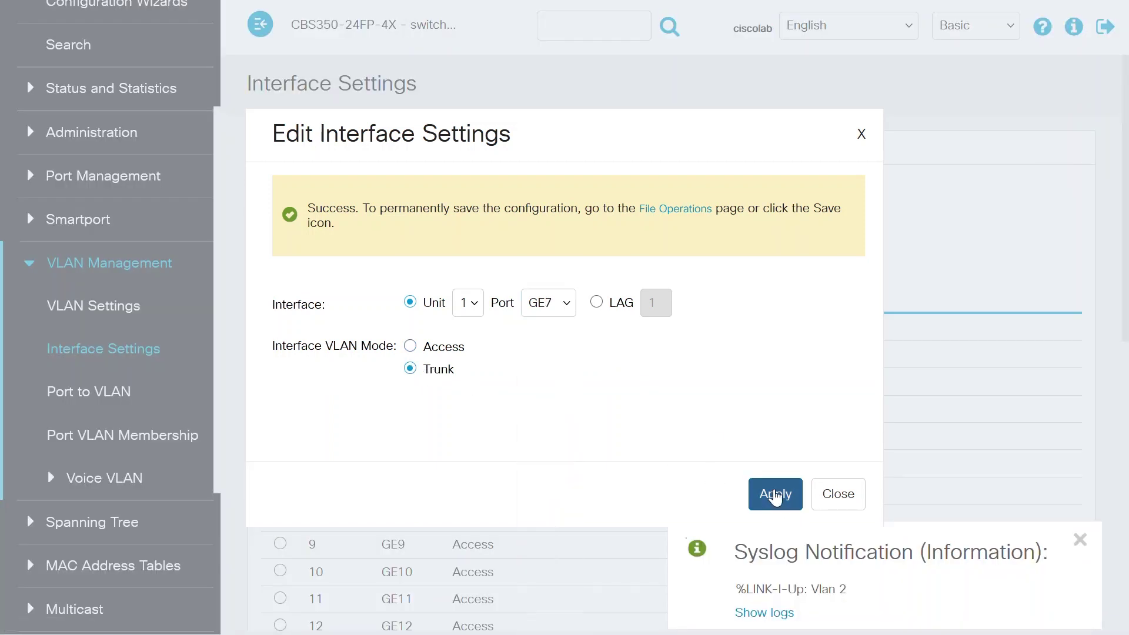
pyautogui.click(775, 495)
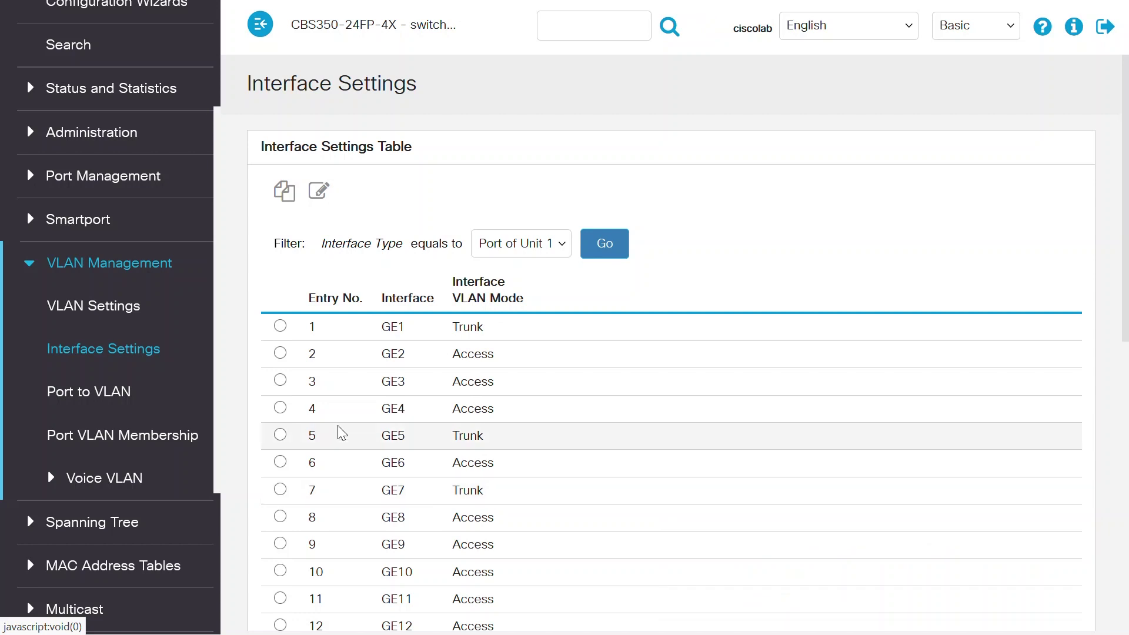
# Open the switch's Port VLAN Membership page, then sign in to the access point with the admin account.
pyautogui.click(170, 440)
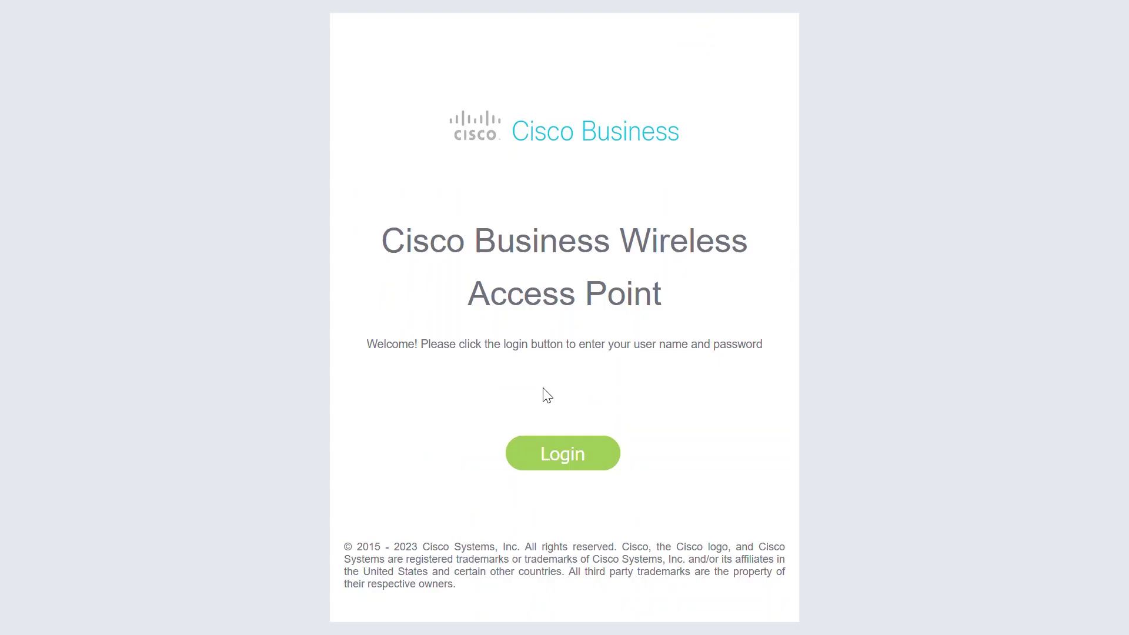
pyautogui.click(555, 453)
pyautogui.write('admin')
pyautogui.press('Tab')
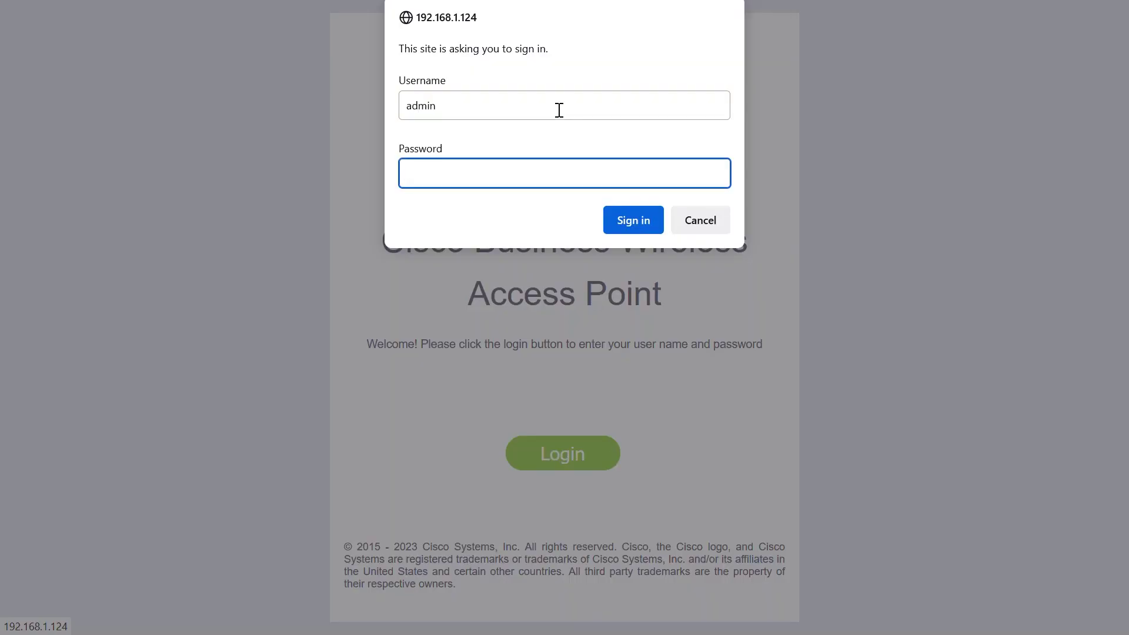
pyautogui.click(622, 221)
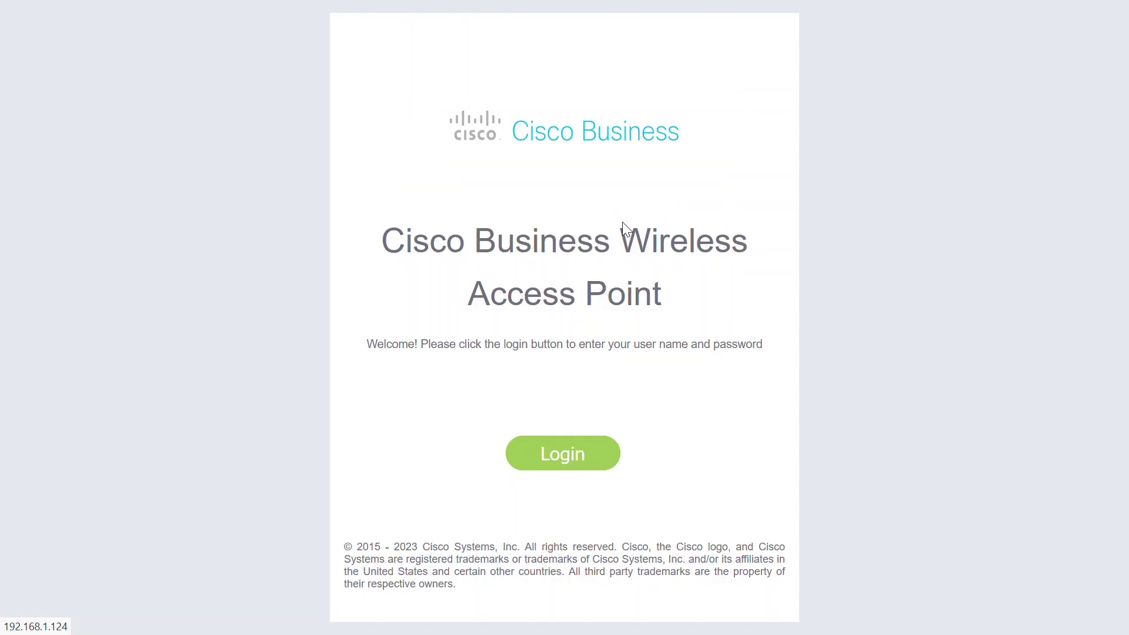
# Go to Wireless Settings > WLANs and begin adding a new WLAN.
pyautogui.moveTo(454, 419); pyautogui.dragTo(386, 421)
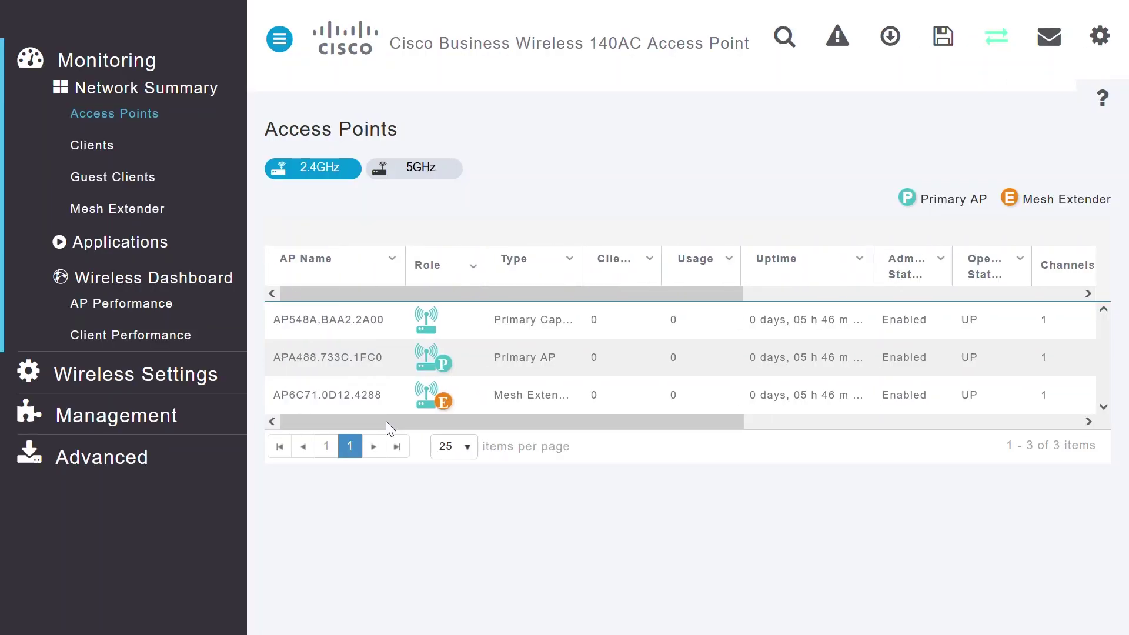
pyautogui.click(144, 374)
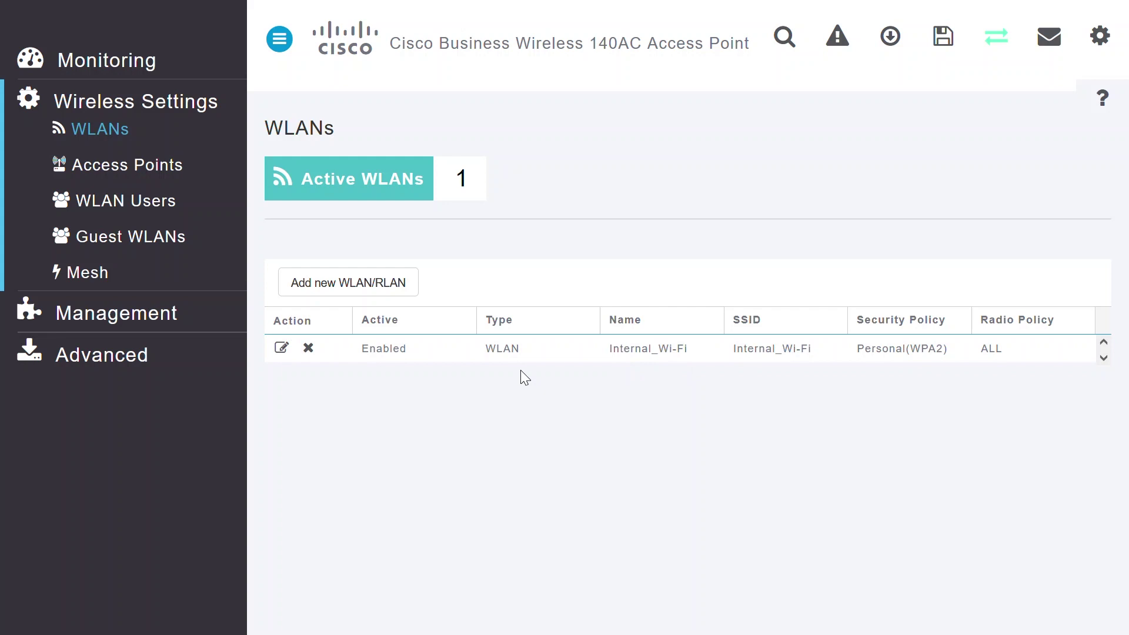
pyautogui.click(360, 286)
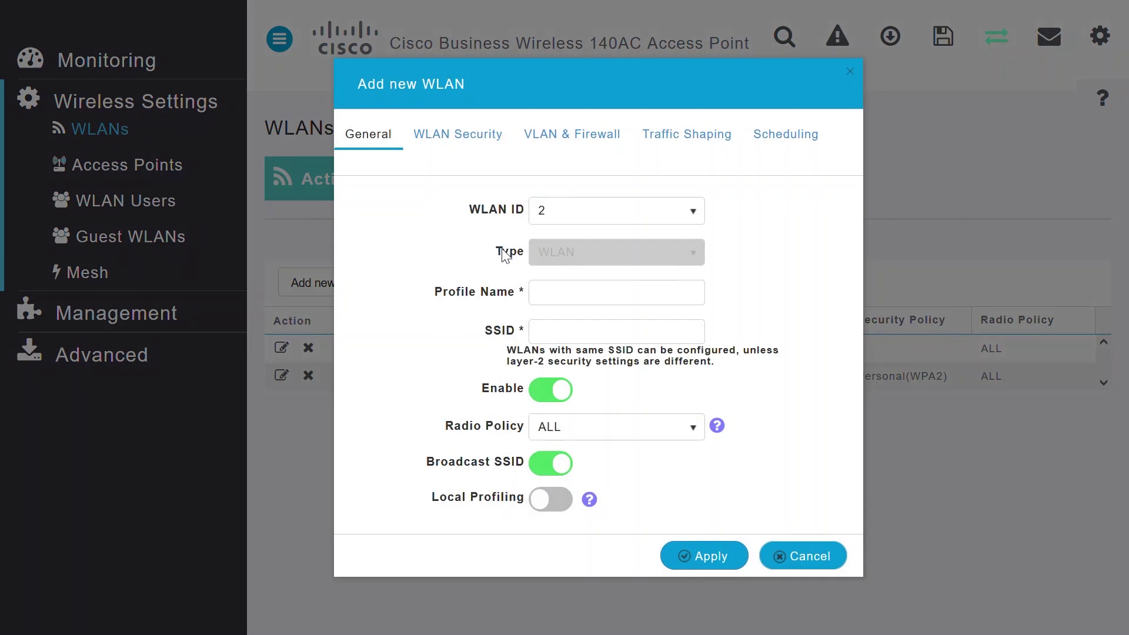
# Enter 'Guest_Wi' as the new WLAN's profile name, which fills the SSID too.
pyautogui.click(558, 290)
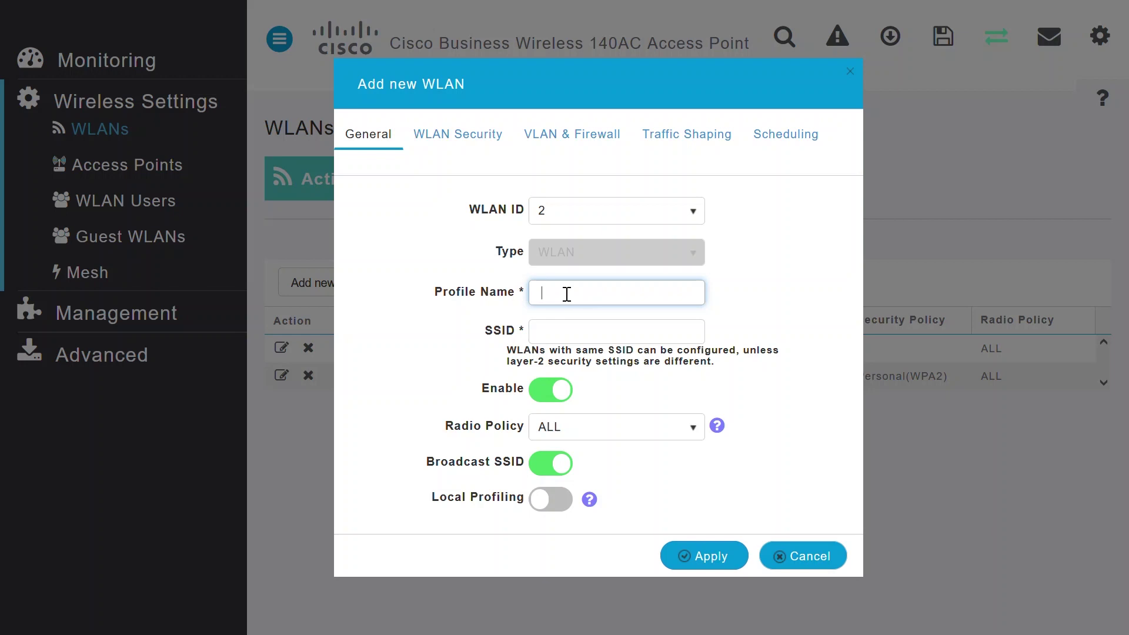
pyautogui.write('Guest_')
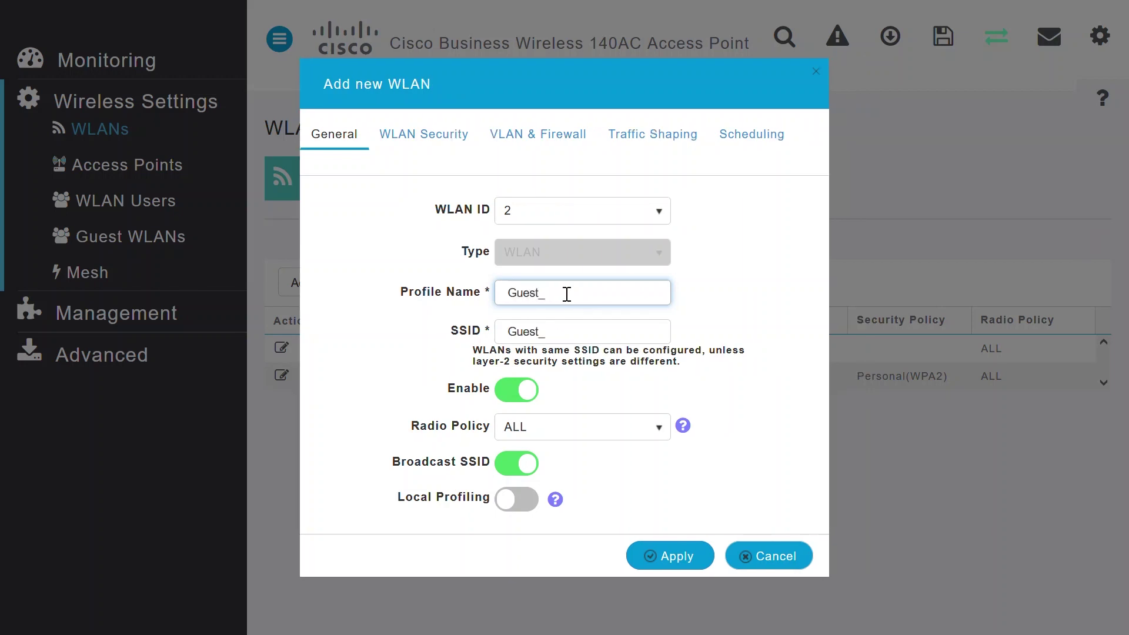
pyautogui.write('Wi-Fi')
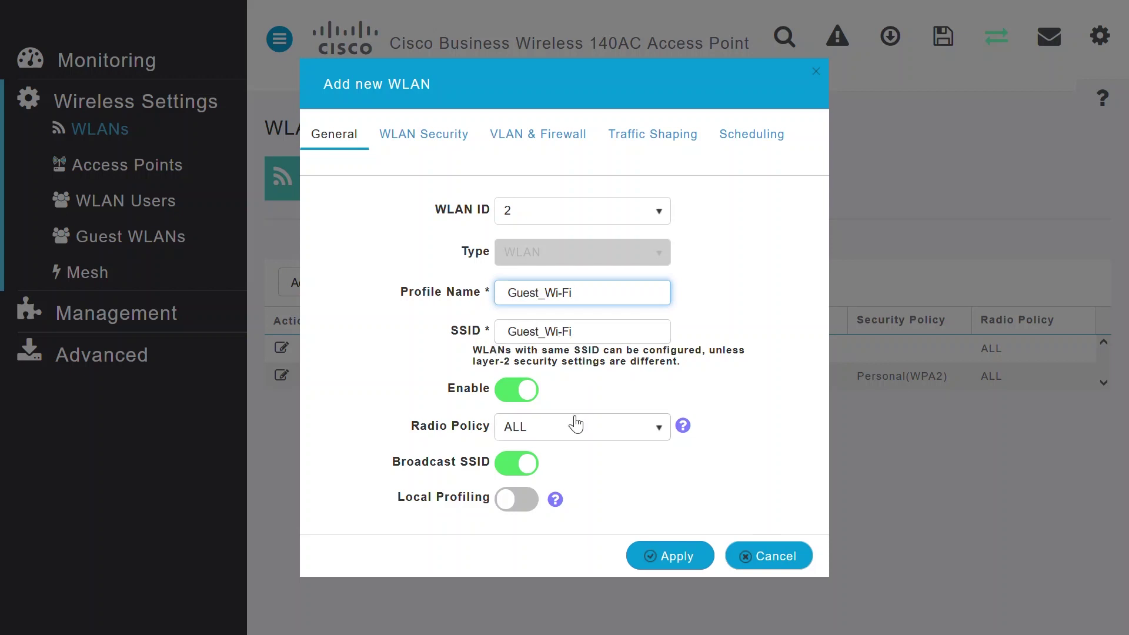
# Turn on Guest Network under WLAN Security, then move to the VLAN & Firewall settings.
pyautogui.click(447, 141)
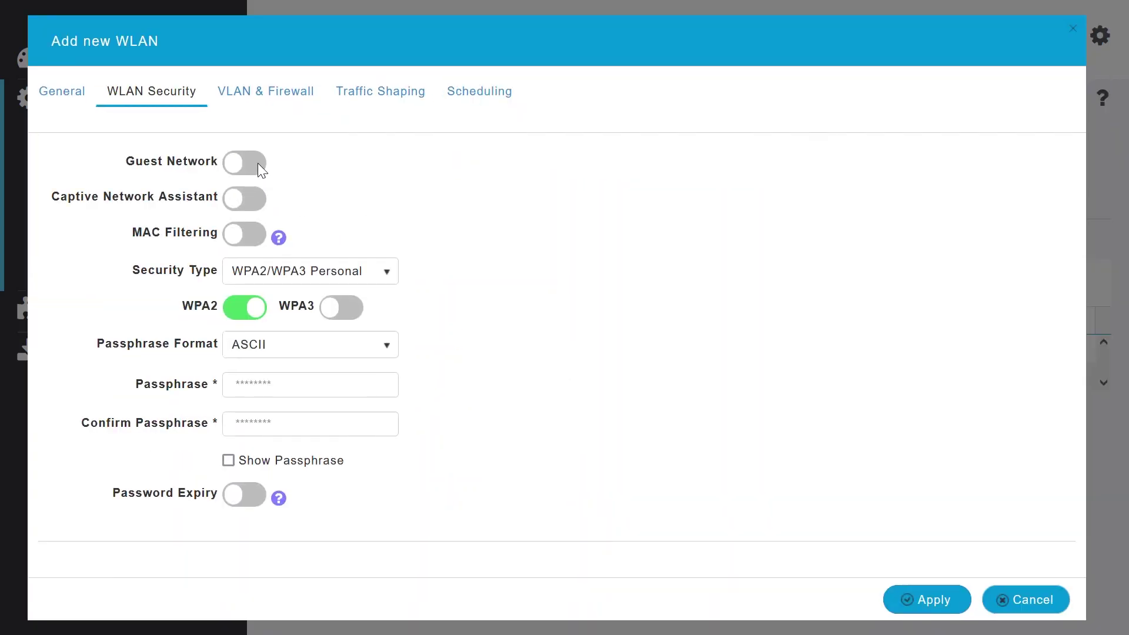
pyautogui.click(258, 164)
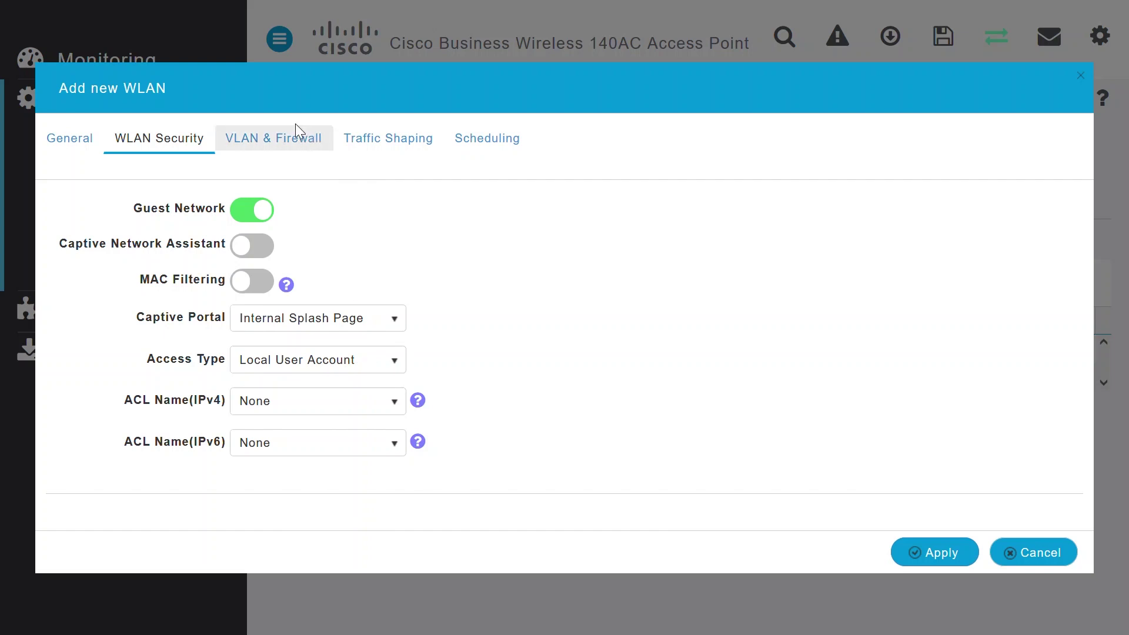
pyautogui.click(297, 141)
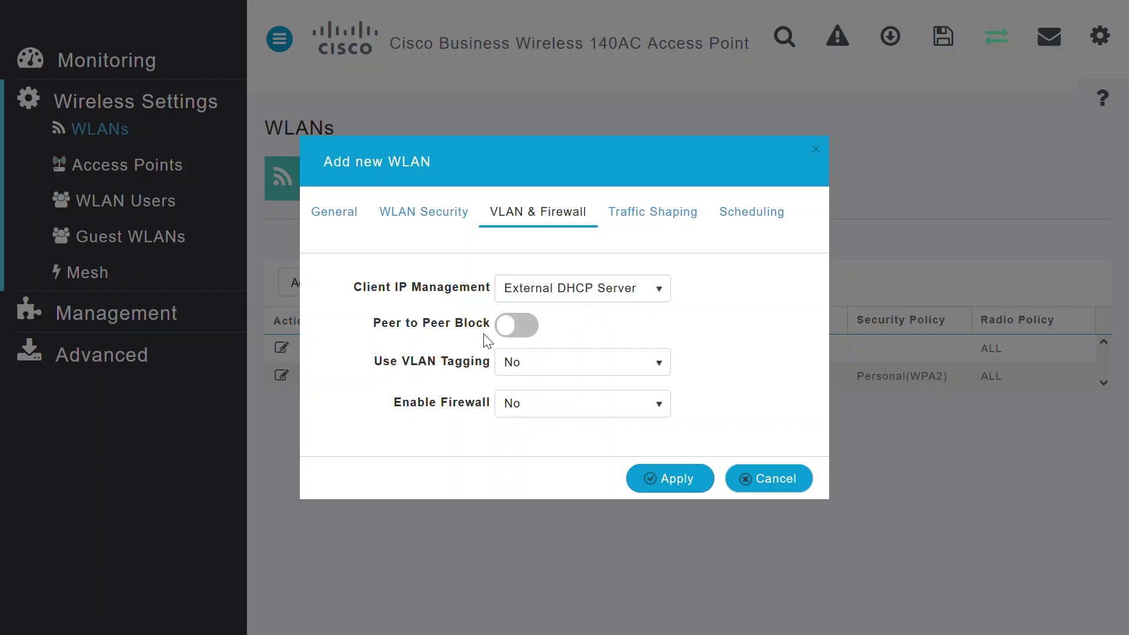
# Set VLAN Tagging to Yes with VLAN ID 2 and apply to create Guest_Wi-Fi.
pyautogui.click(565, 370)
pyautogui.click(548, 409)
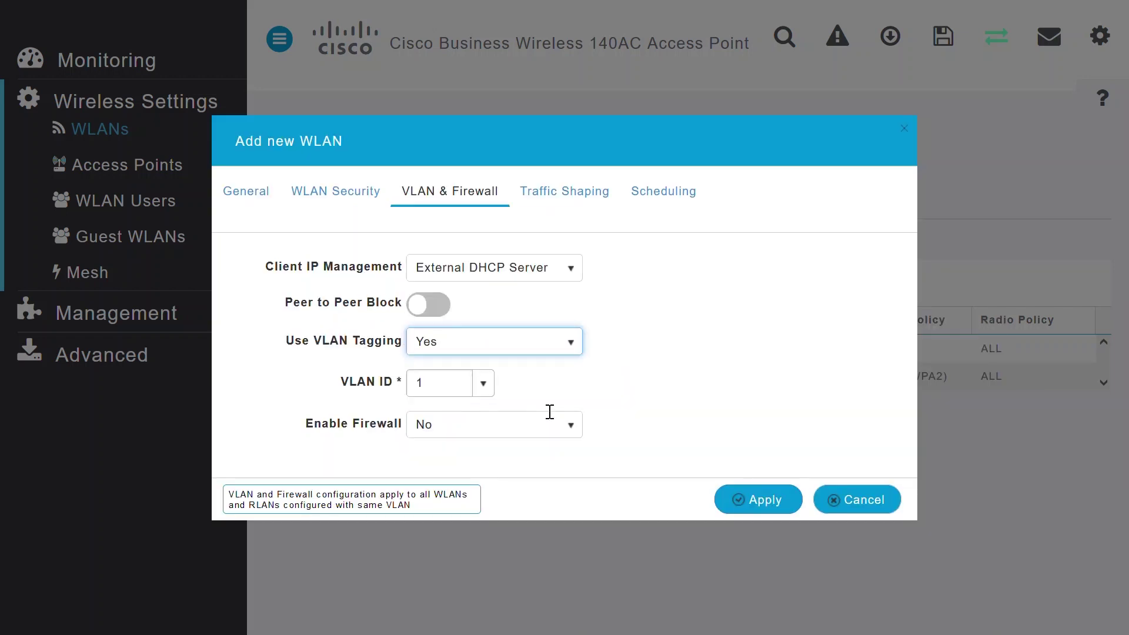
pyautogui.doubleClick(435, 385)
pyautogui.write('2')
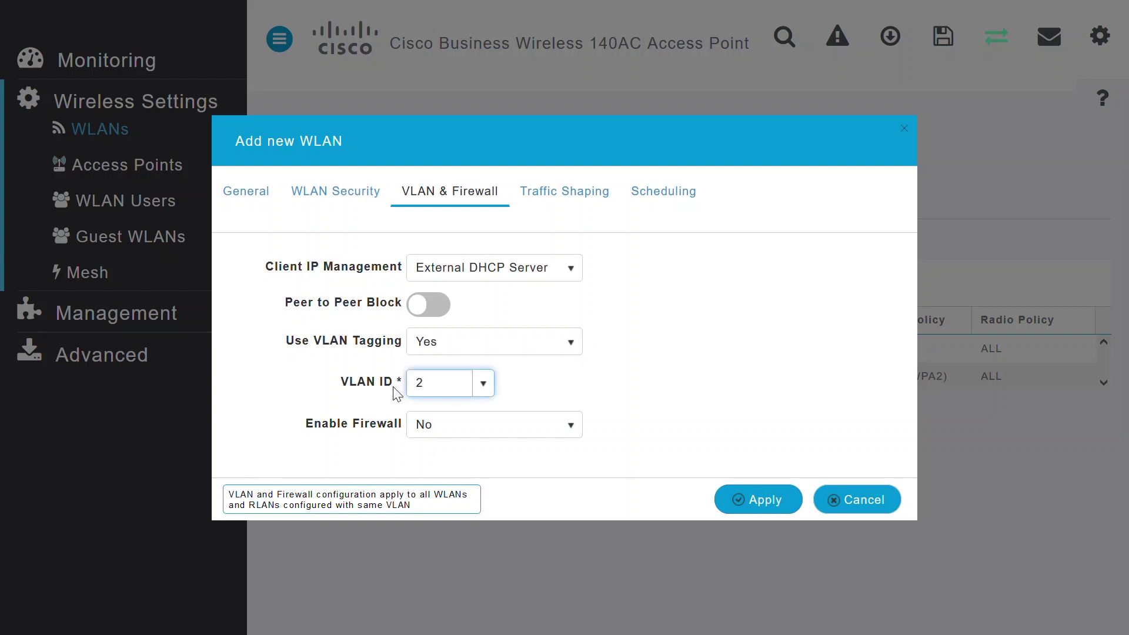
pyautogui.click(633, 411)
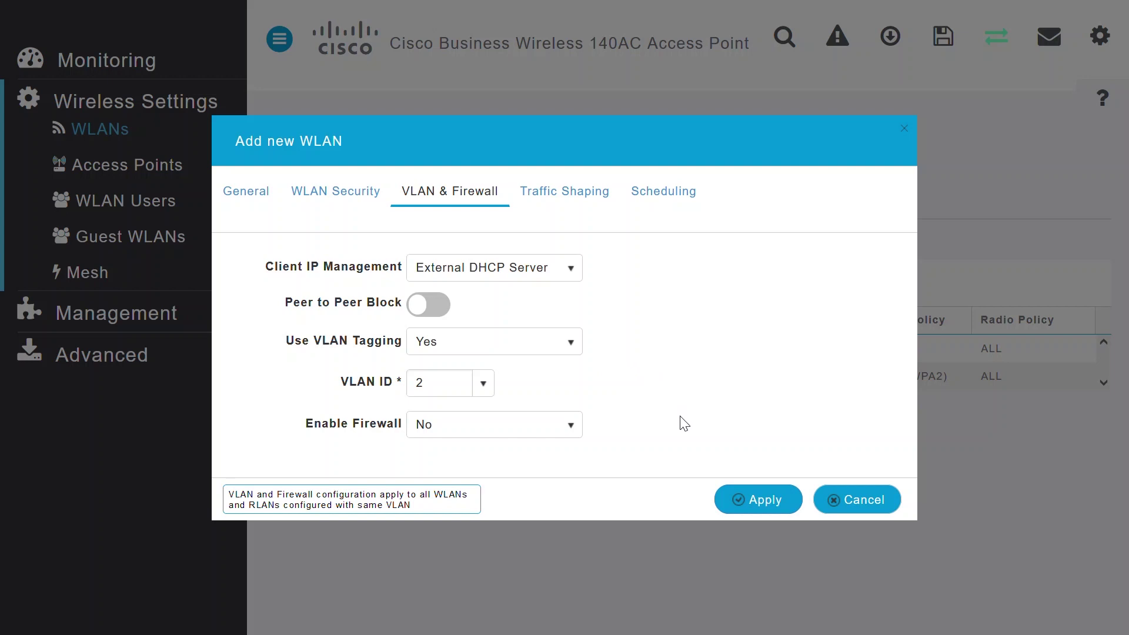
pyautogui.click(748, 501)
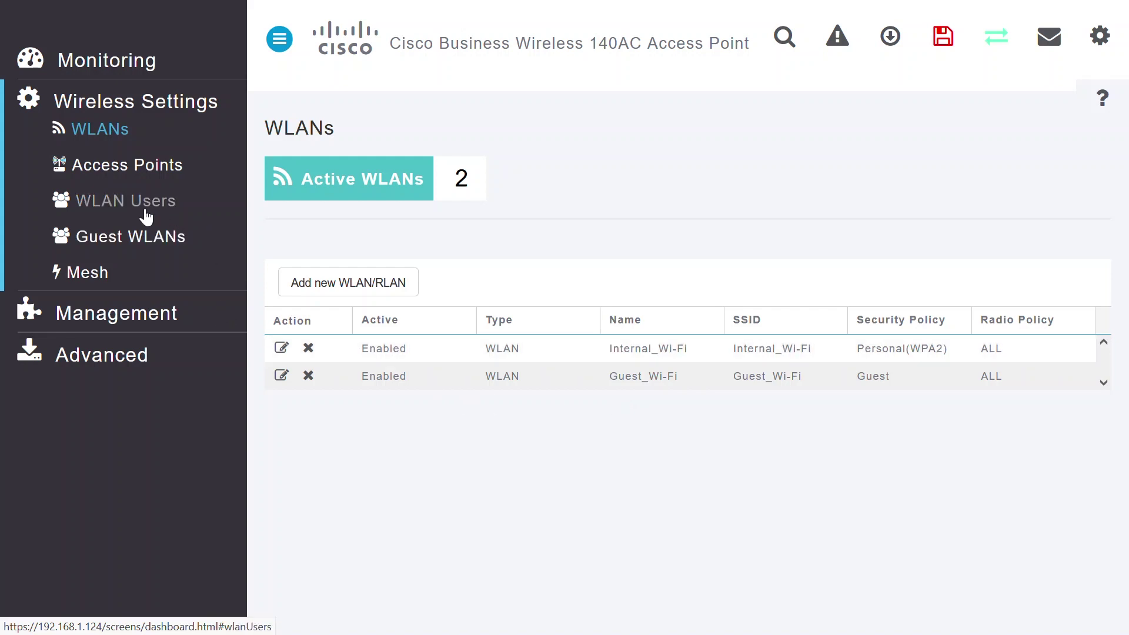
# Go to Wireless Settings > WLAN Users to view the empty user list.
pyautogui.click(113, 210)
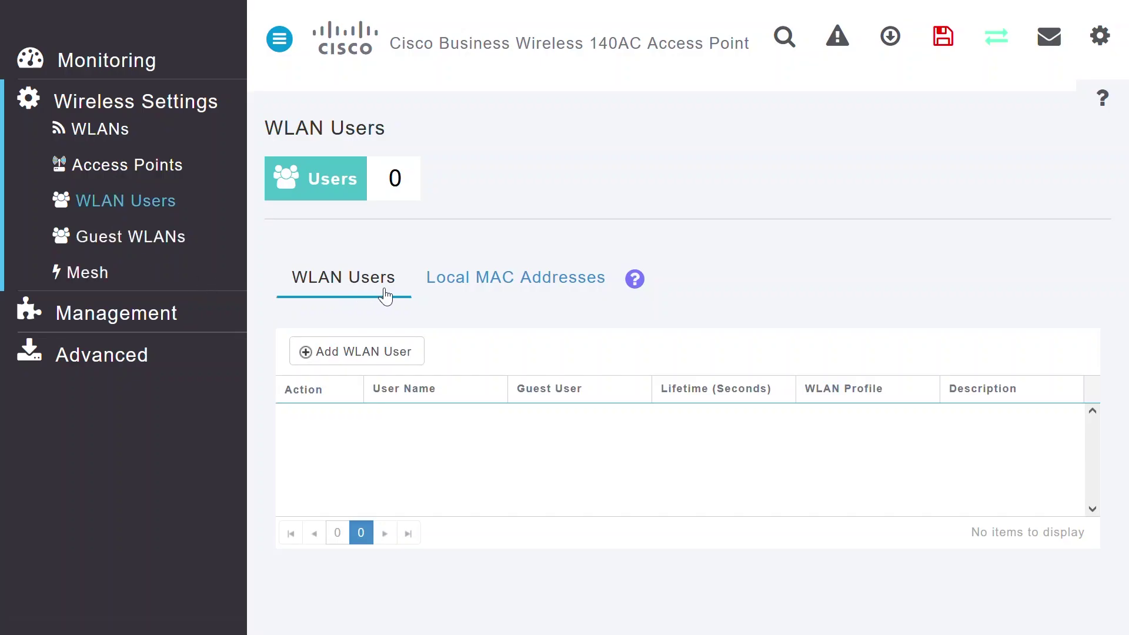
# Create guest WLAN user guest1 with a password, 86400-second lifetime and description 'Guest User 1'.
pyautogui.click(374, 356)
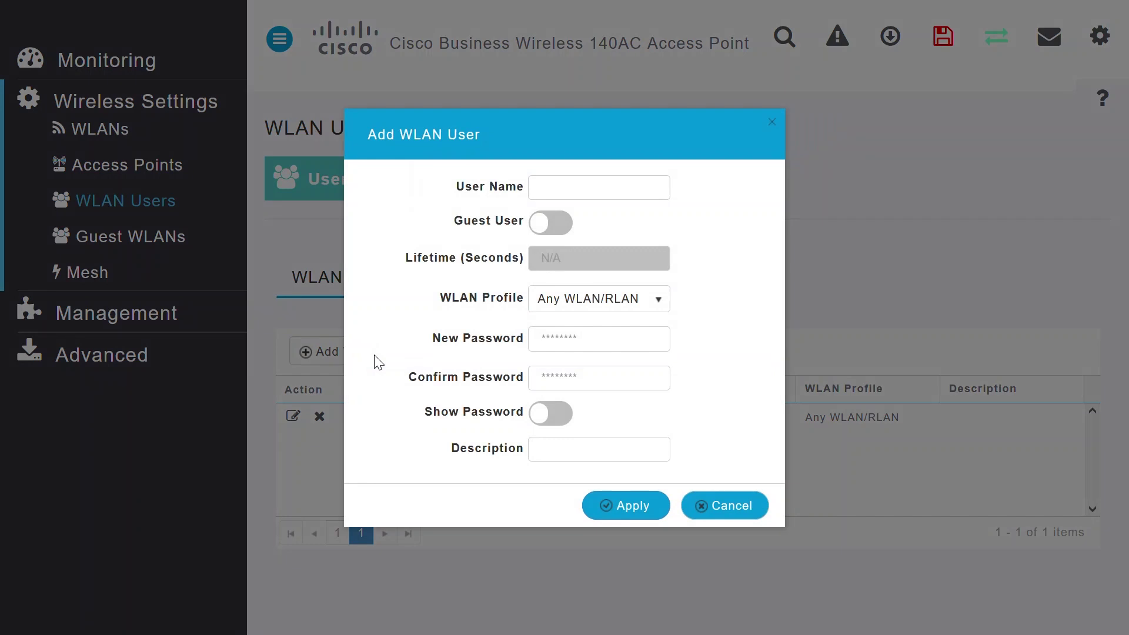
pyautogui.click(564, 199)
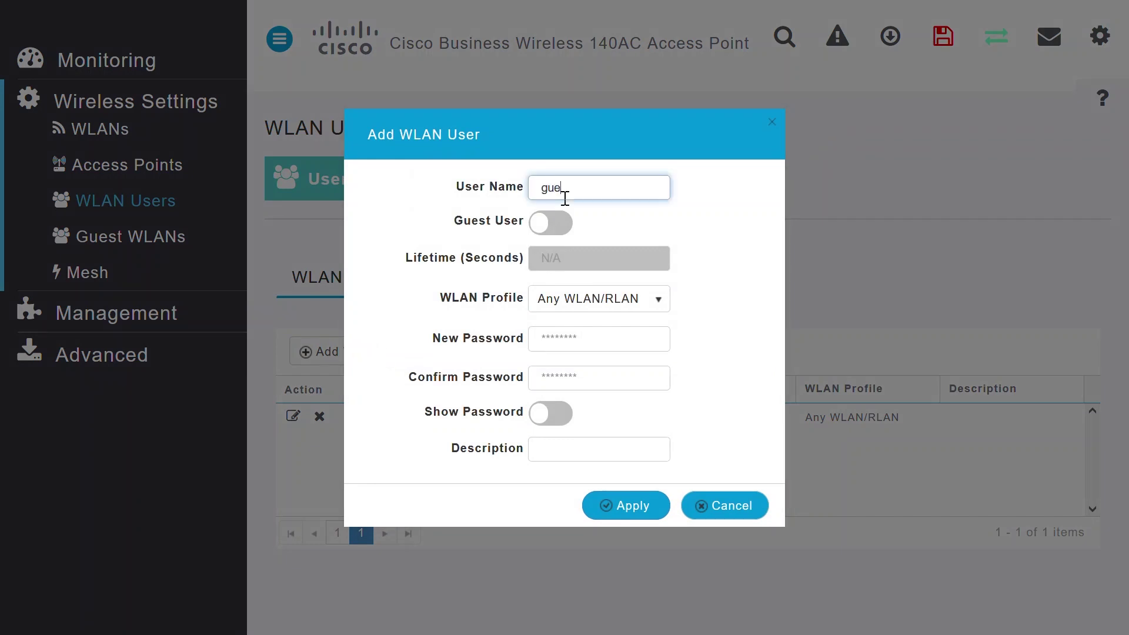
pyautogui.click(584, 339)
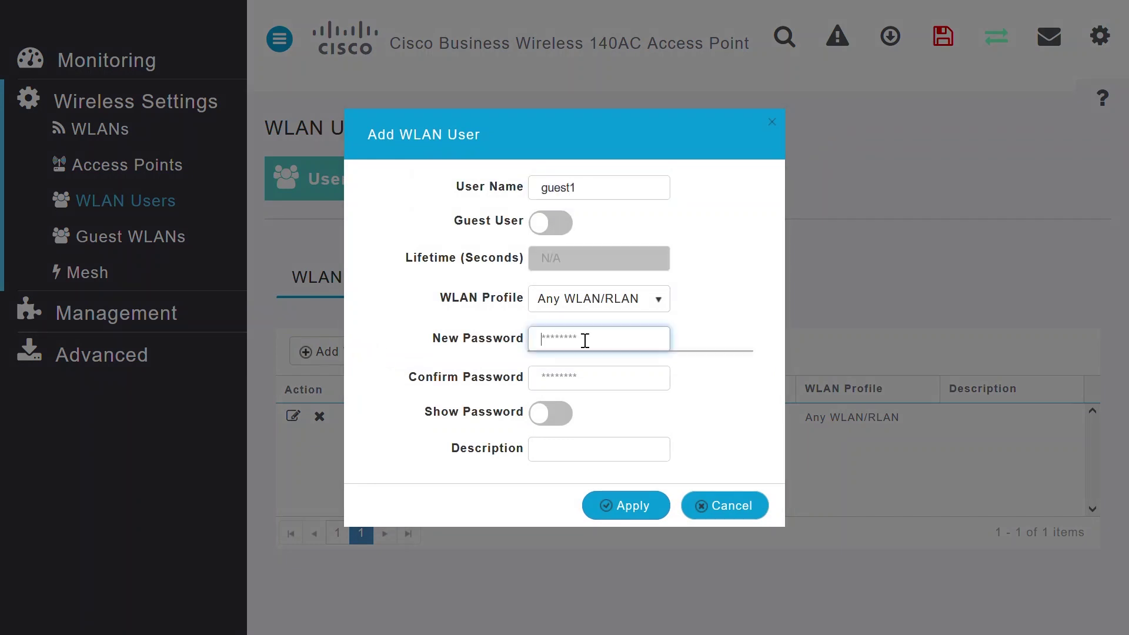
pyautogui.write('pass')
pyautogui.click(577, 378)
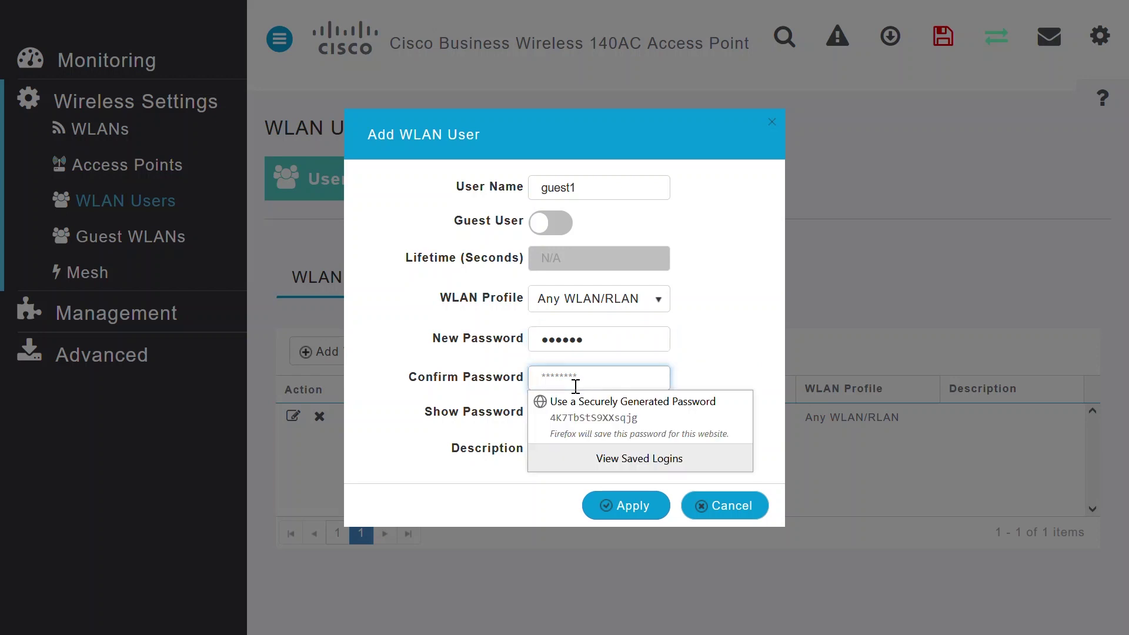
pyautogui.write('passw')
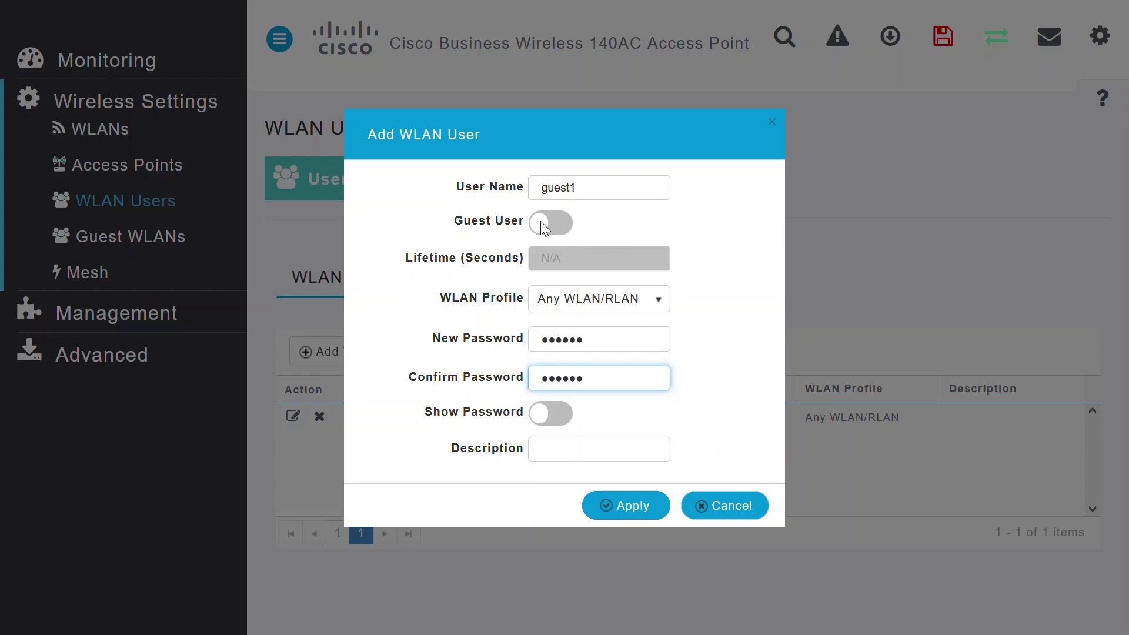
pyautogui.click(567, 223)
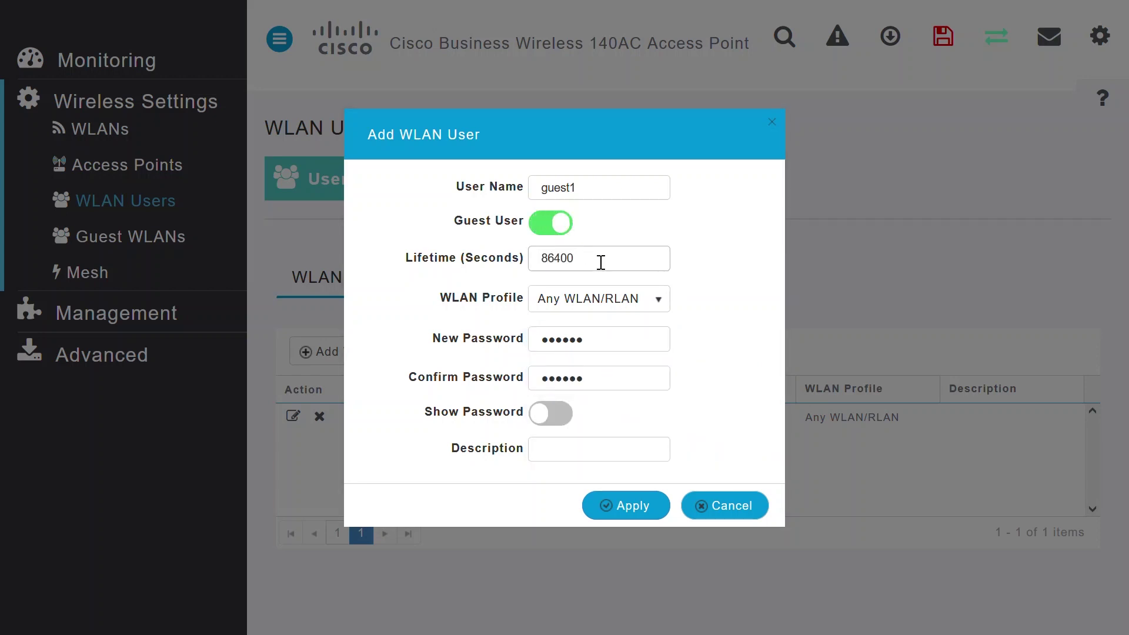
pyautogui.click(561, 454)
pyautogui.write('Guest User 1')
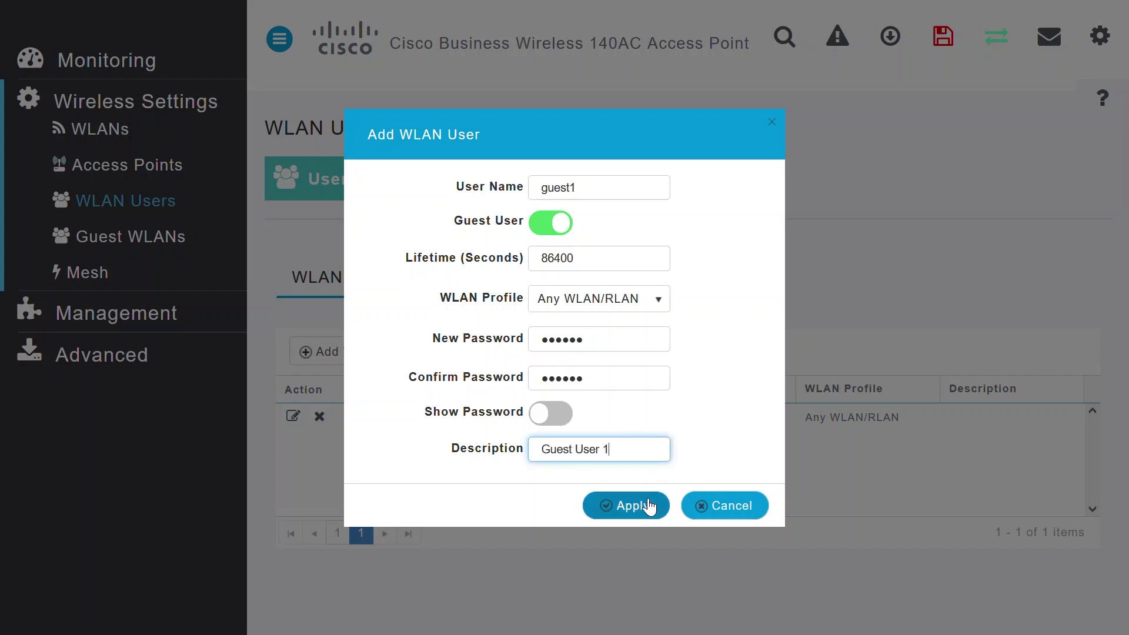
pyautogui.click(637, 509)
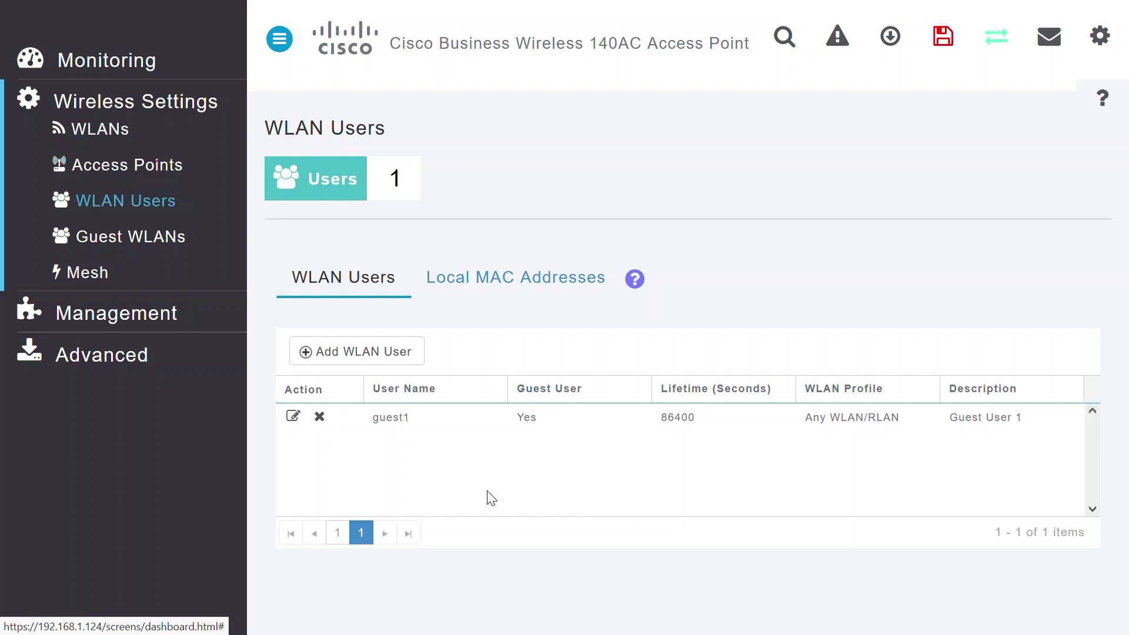
# Add guest WLAN user guest2 with a password, 86400-second lifetime and description 'Guest User 2'.
pyautogui.click(392, 363)
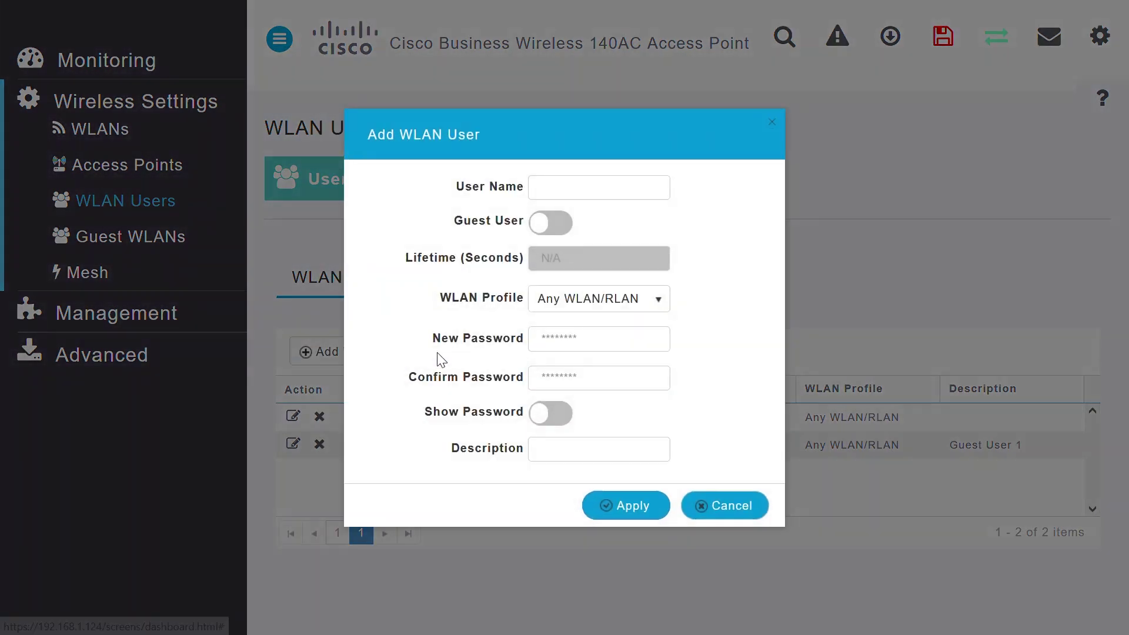
pyautogui.click(573, 186)
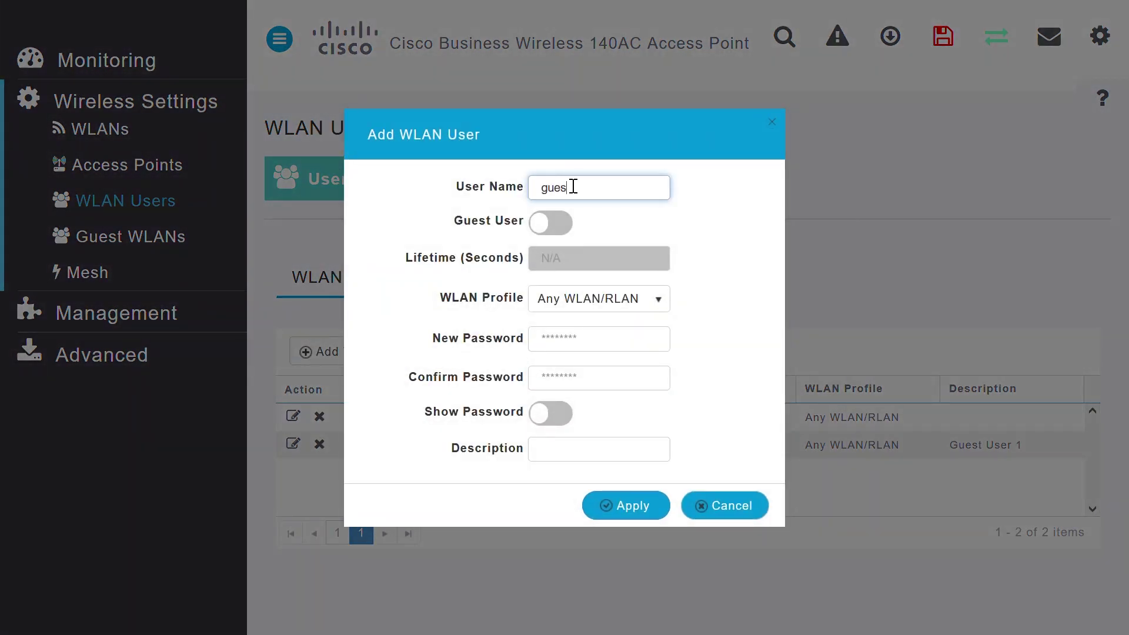
pyautogui.click(563, 234)
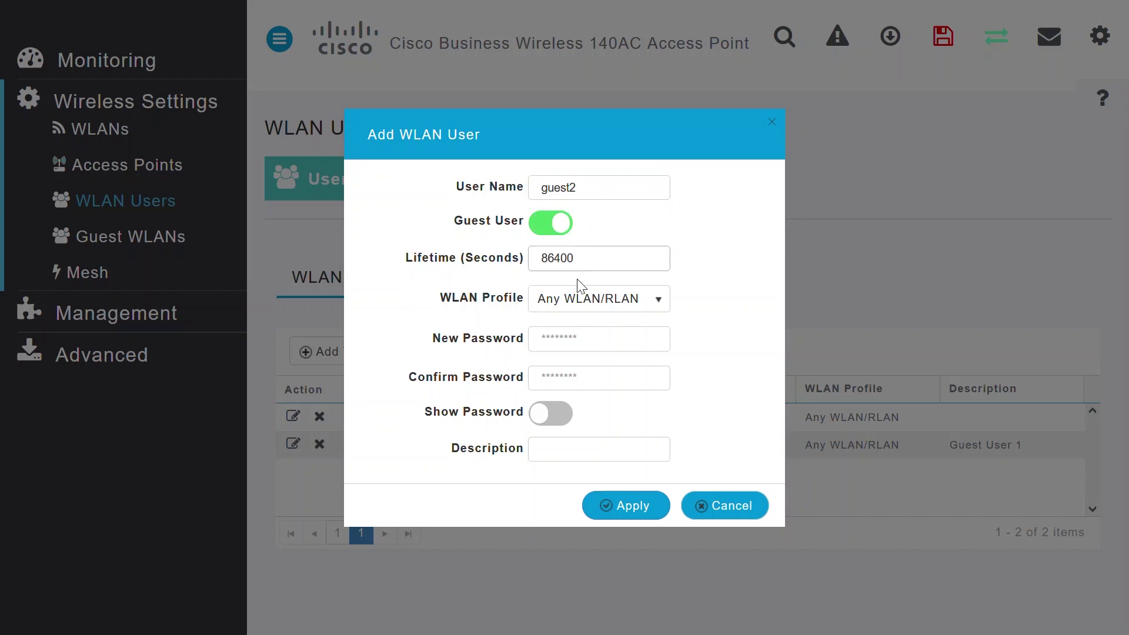
pyautogui.click(566, 346)
pyautogui.write('••••••')
pyautogui.click(562, 380)
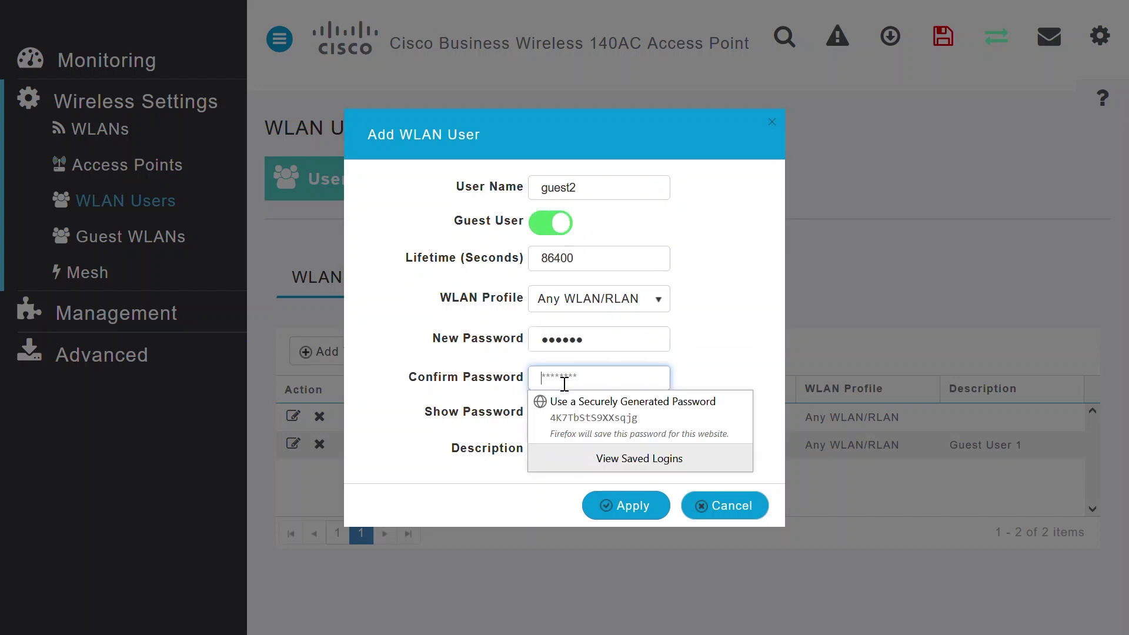
pyautogui.write('••••••')
pyautogui.click(547, 453)
pyautogui.write('Guest U')
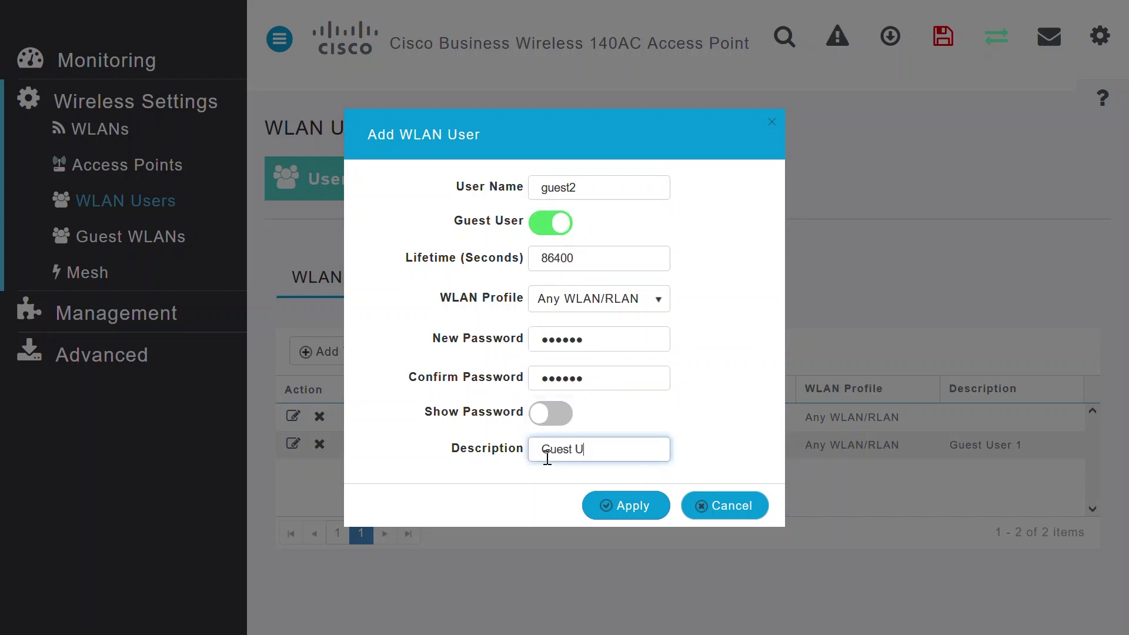
pyautogui.write('ser 2')
pyautogui.click(626, 507)
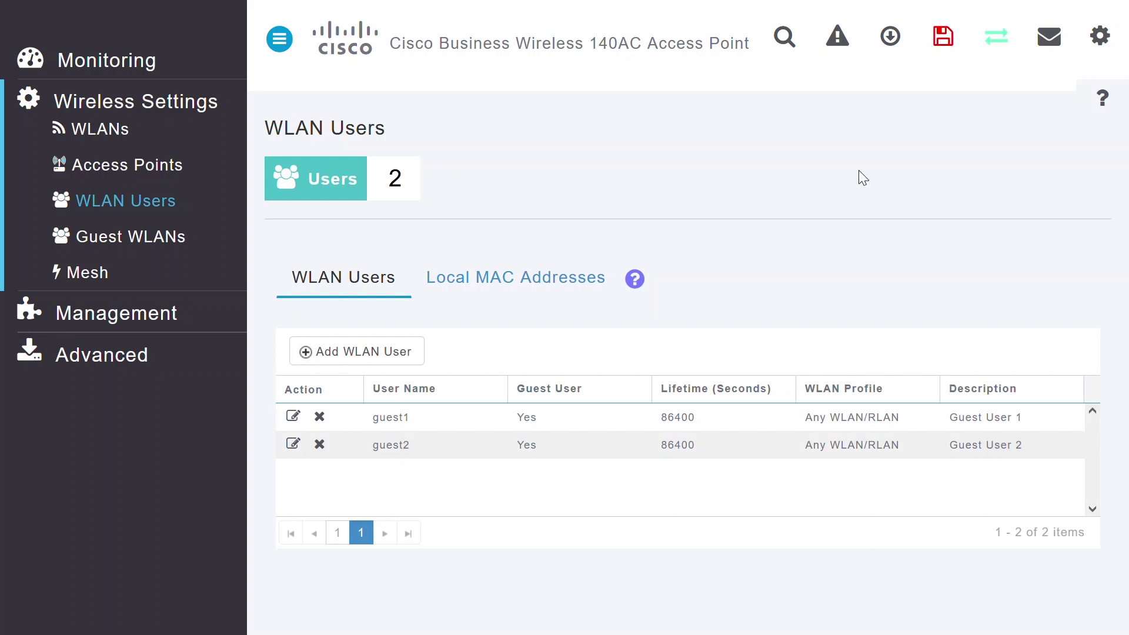
# Bring up the save-to-flash confirmation with the top-bar Save Configuration icon.
pyautogui.click(944, 47)
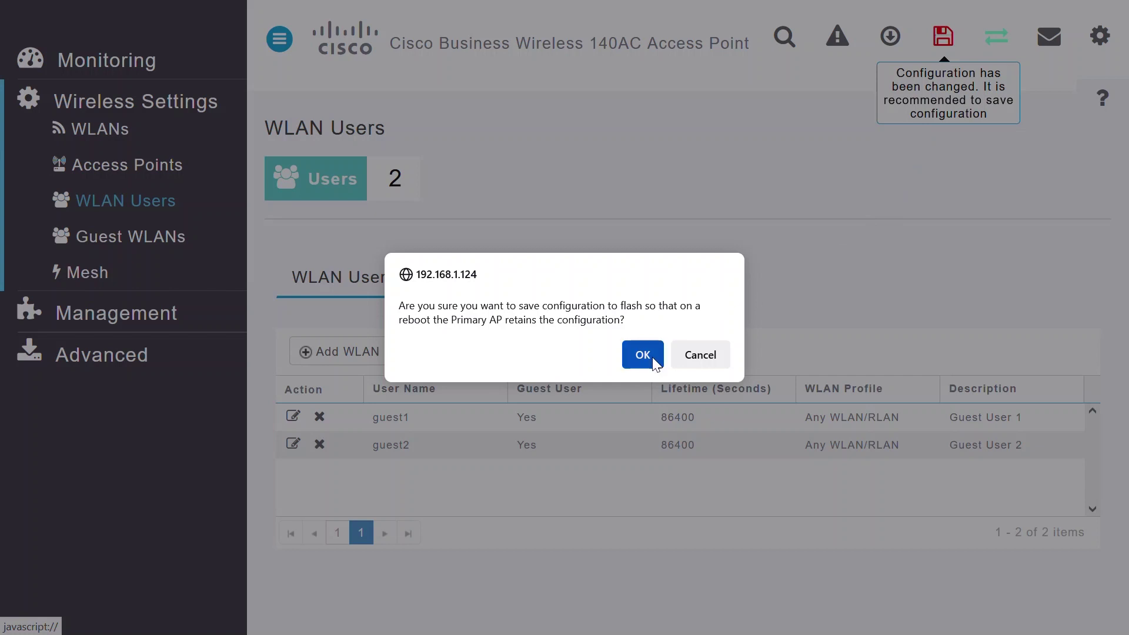